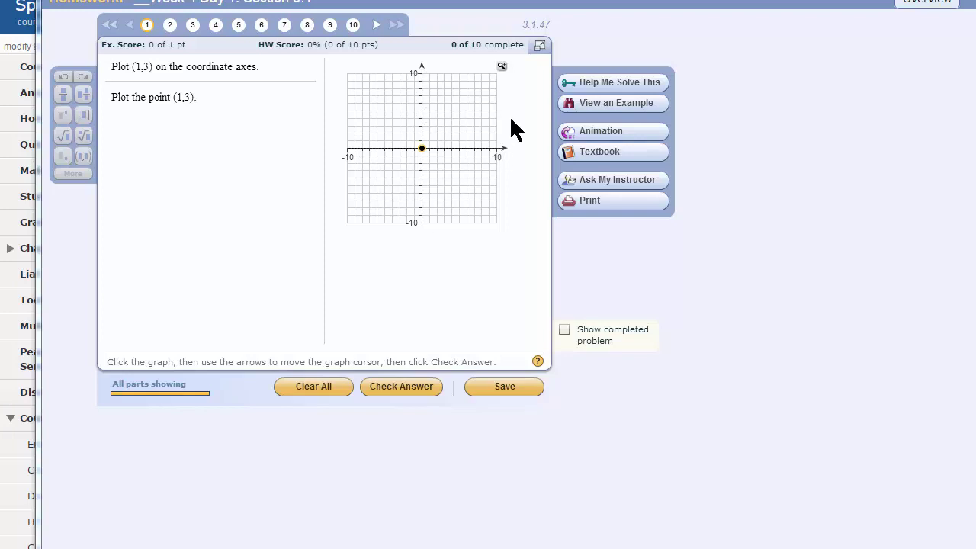
Open question 1's graph in its own window at medium size, move it beside the question text and enlarge it further.
click(501, 66)
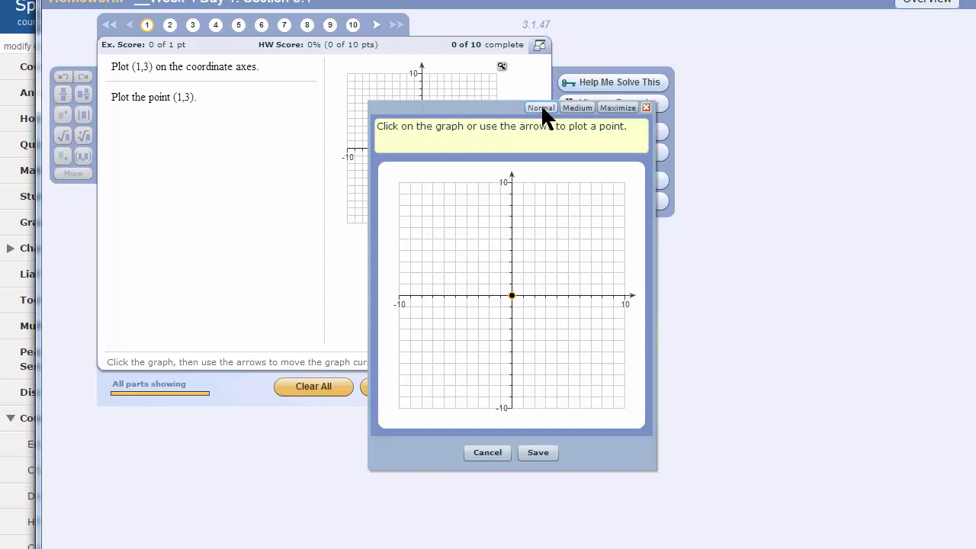
click(610, 109)
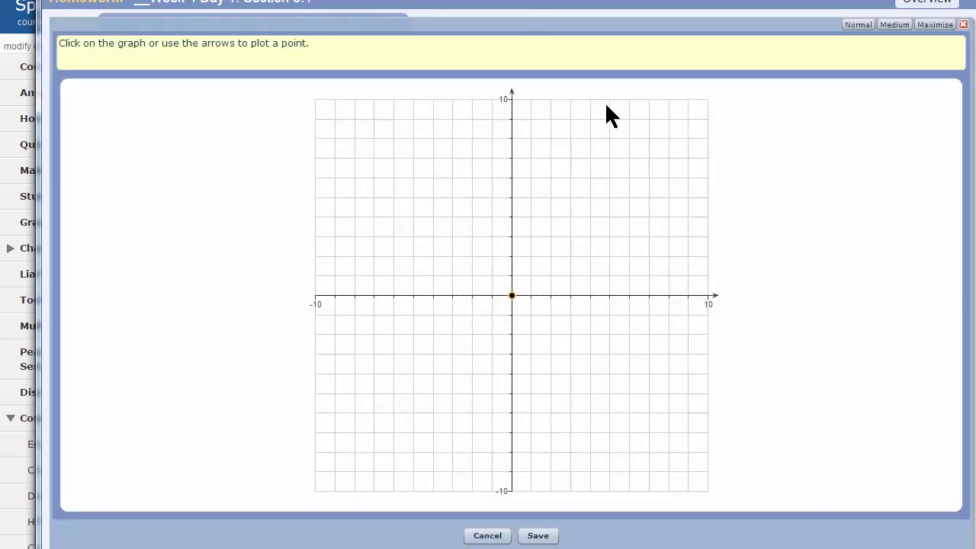
click(895, 24)
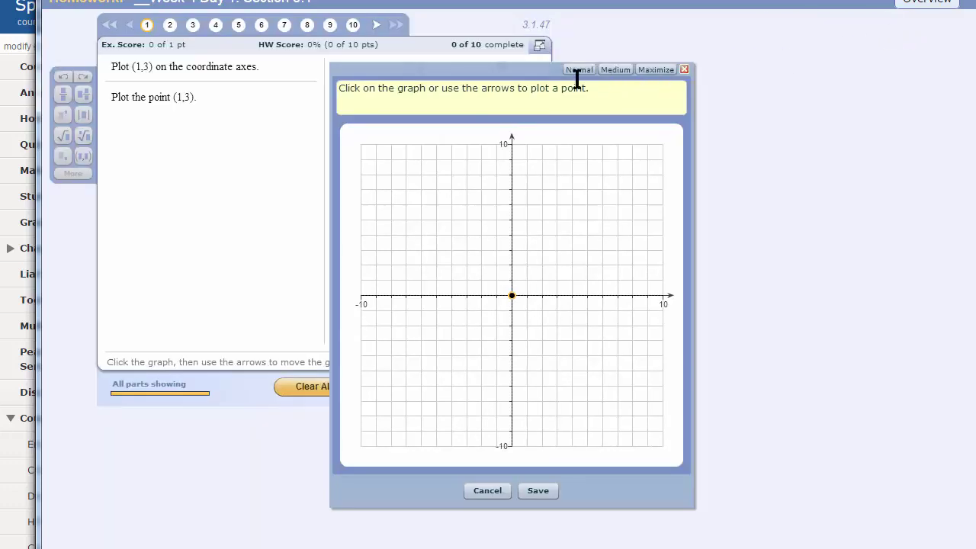
drag(534, 70, 544, 18)
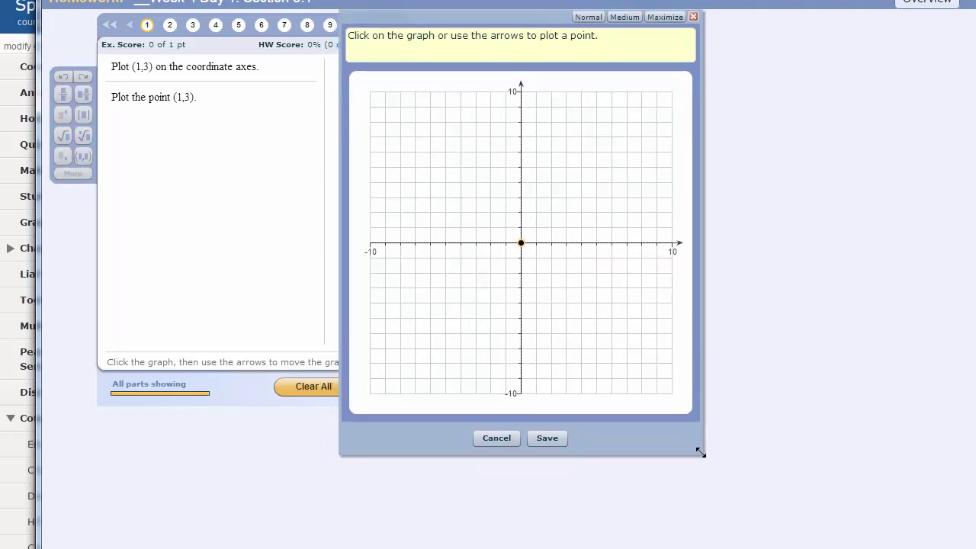
drag(701, 452, 832, 542)
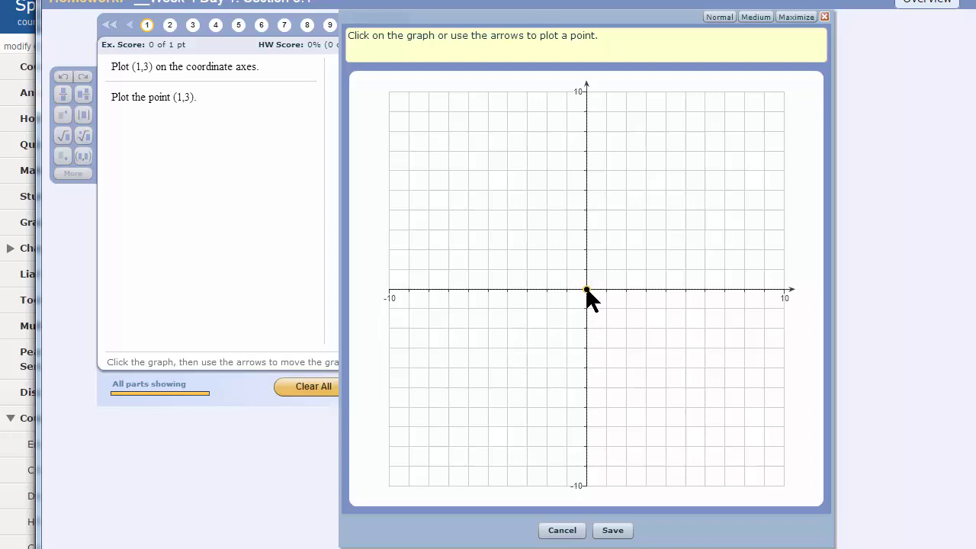
Plot the point (1,3) on question 1's graph, save it and check the answer.
key(Right)
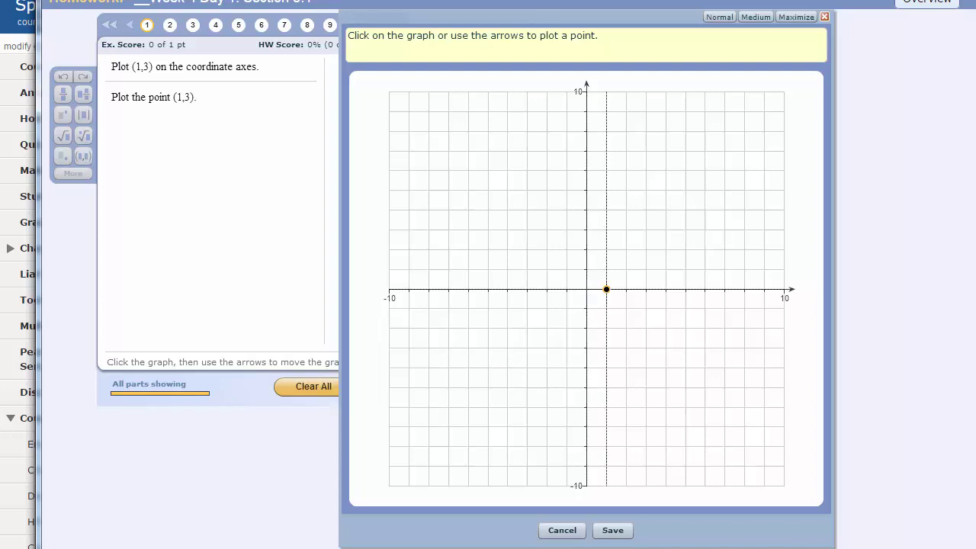
key(Up)
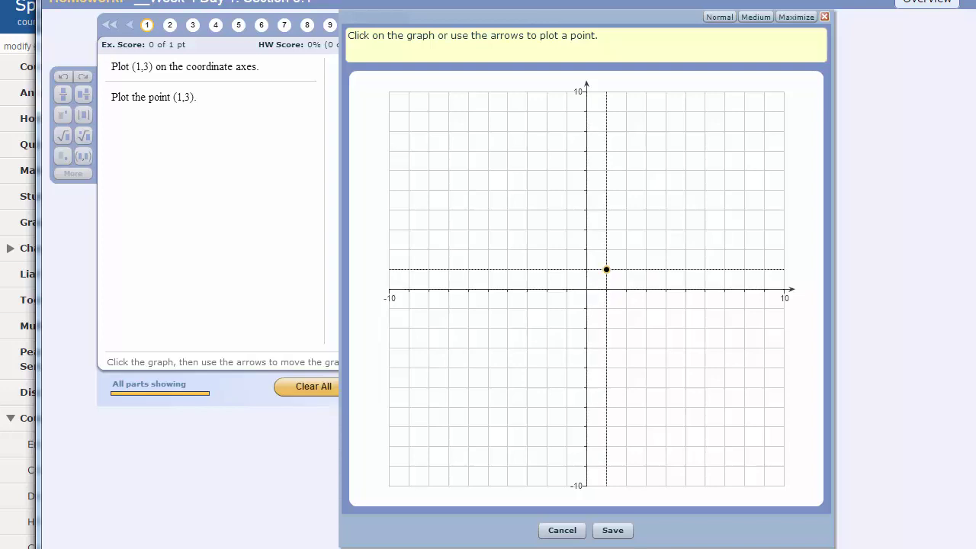
key(Up)
key(Up)
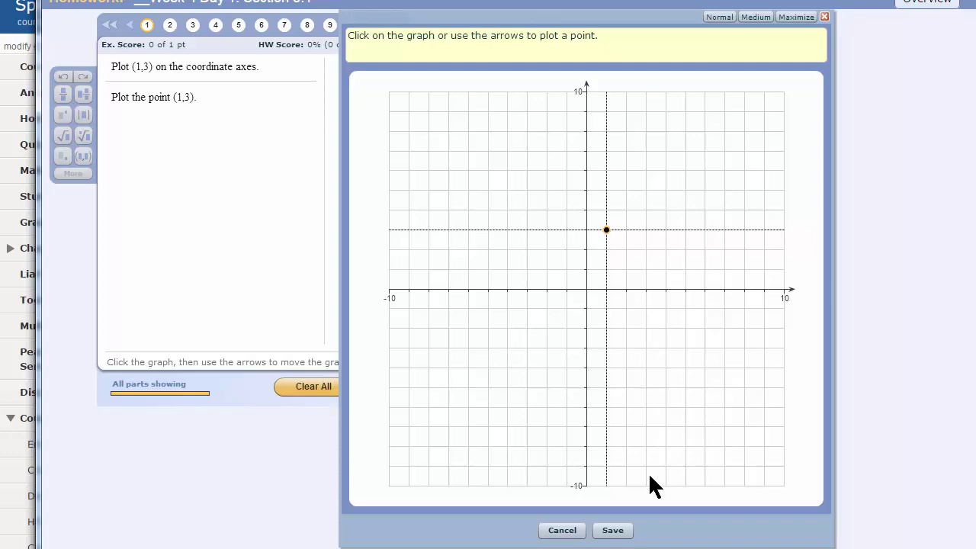
click(613, 531)
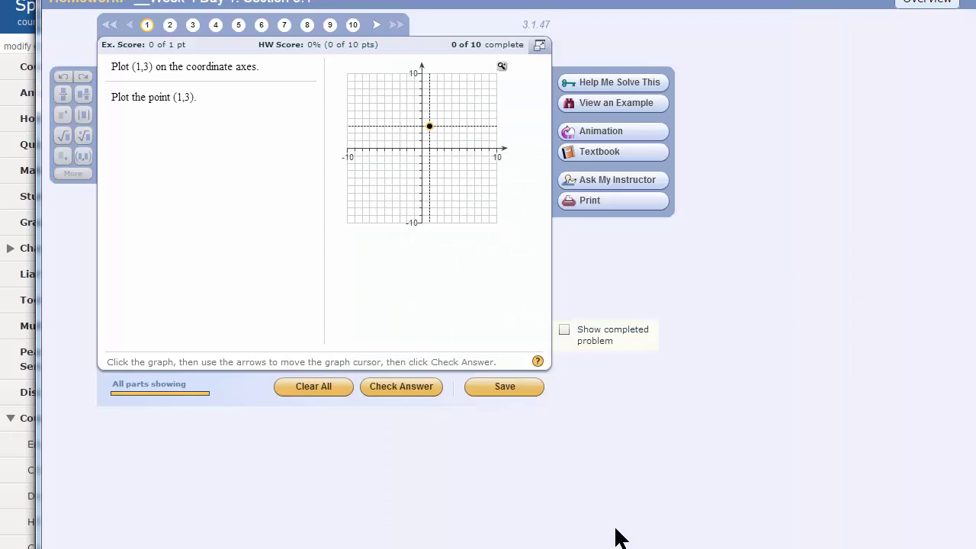
click(389, 385)
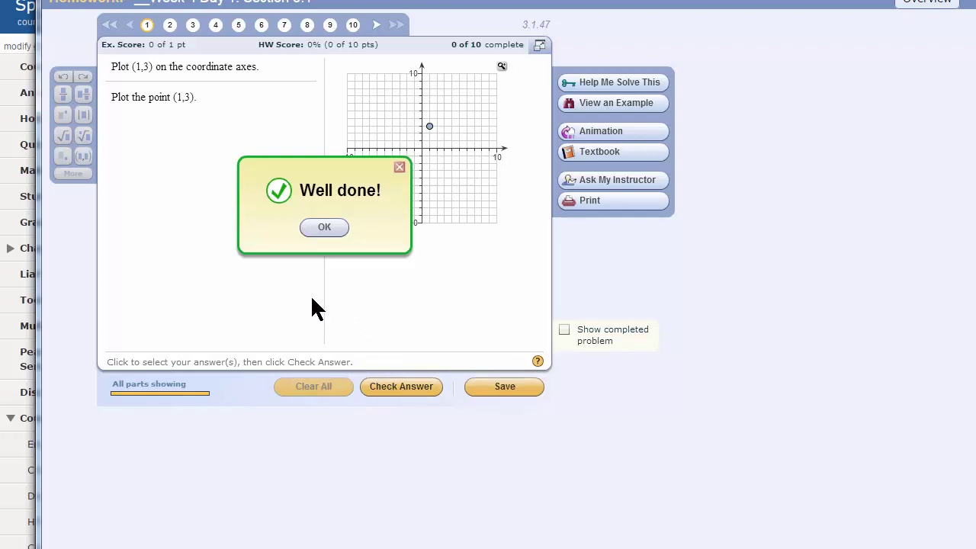
click(325, 227)
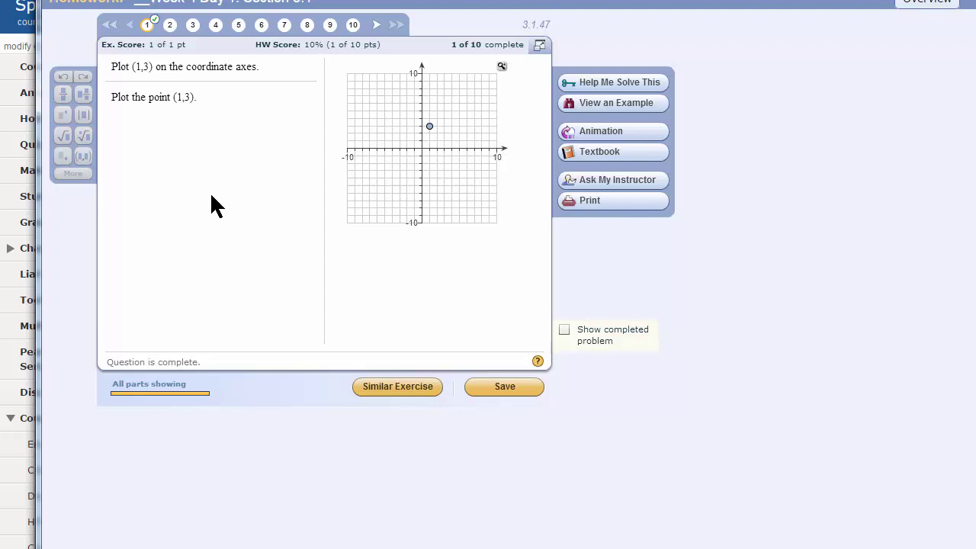
Go to question 2 and open its graph in a separate window, enlarged beyond medium size.
click(171, 27)
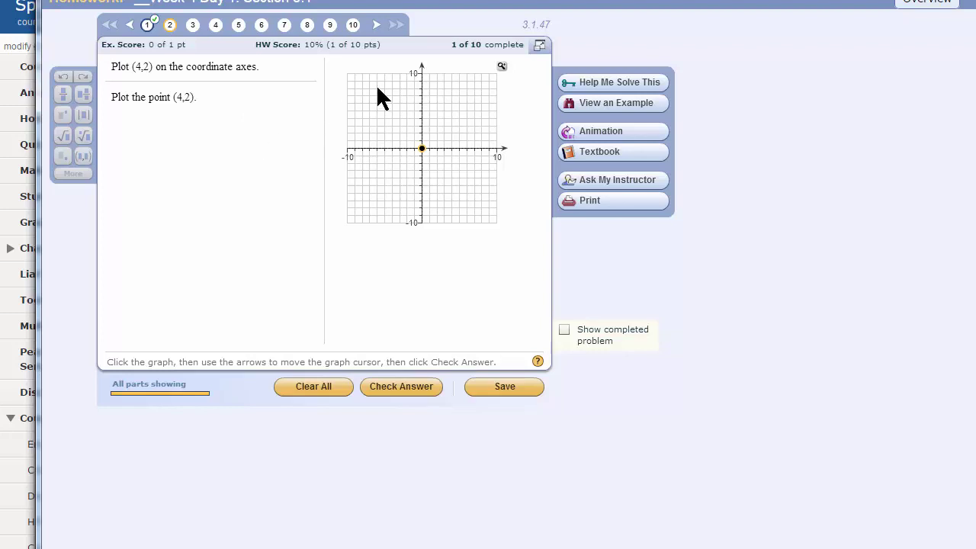
click(500, 65)
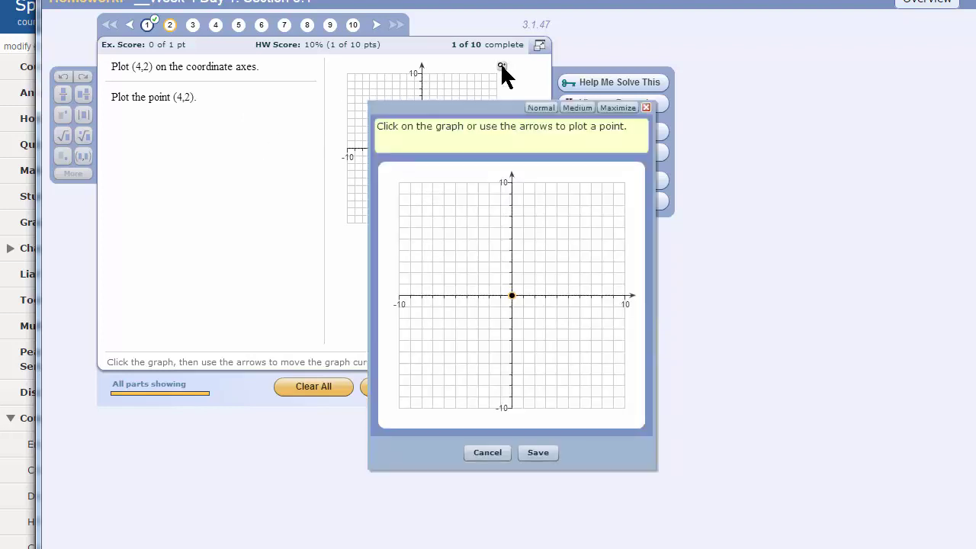
click(583, 108)
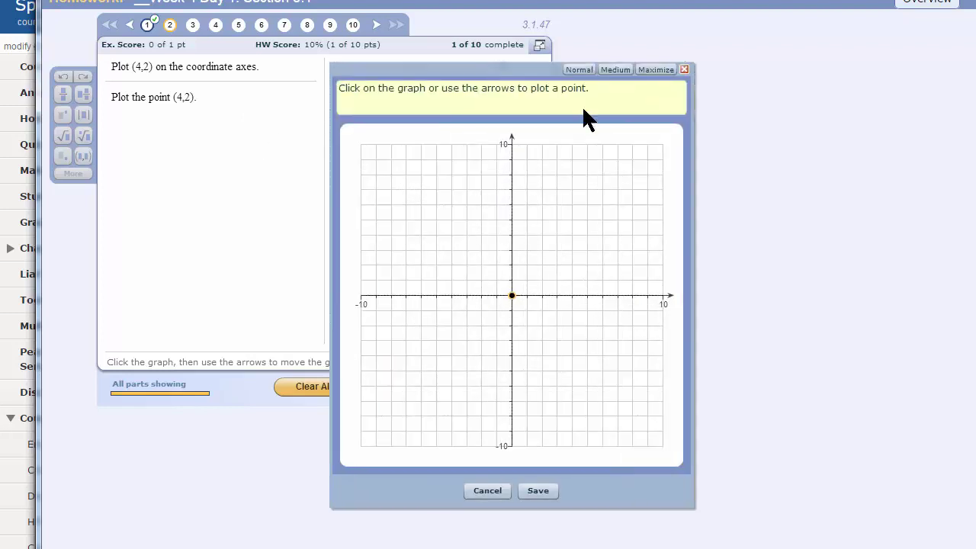
drag(501, 90, 494, 88)
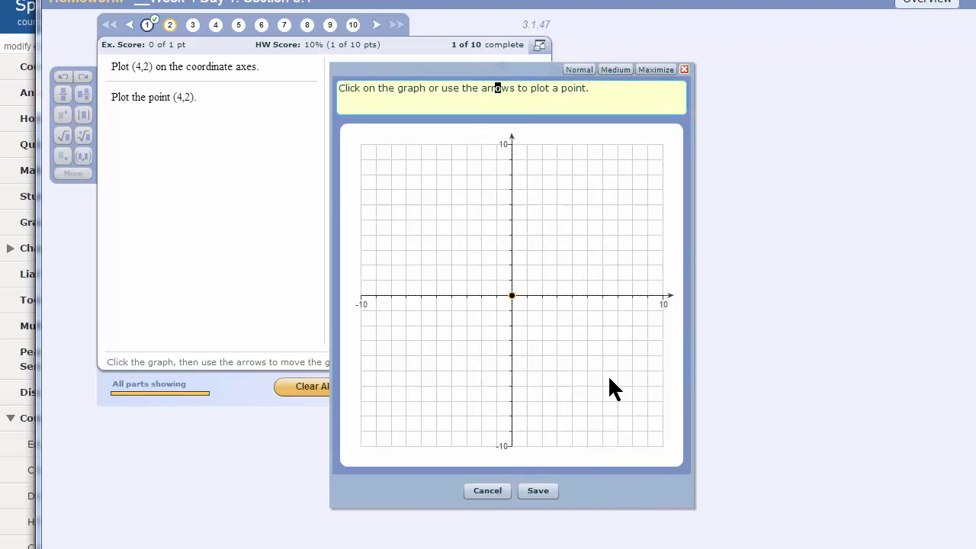
drag(692, 500, 762, 548)
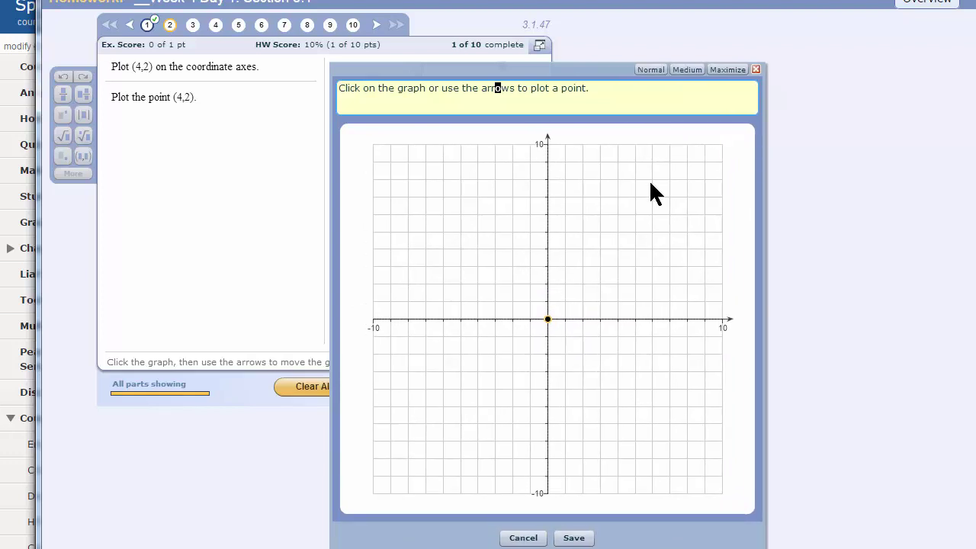
drag(567, 88, 550, 76)
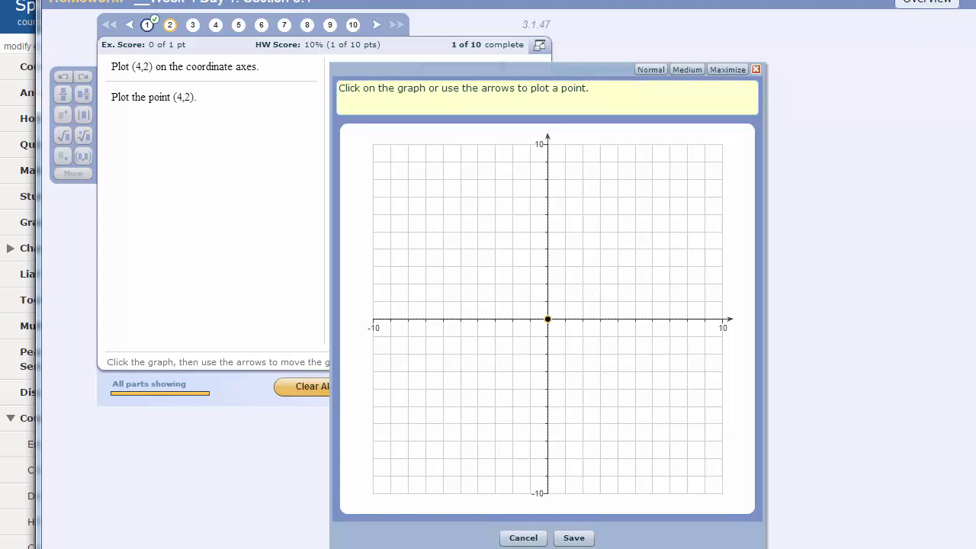
Plot the point (4,2) on question 2's graph, save it and check the answer.
key(Right)
key(Right)
key(Right)
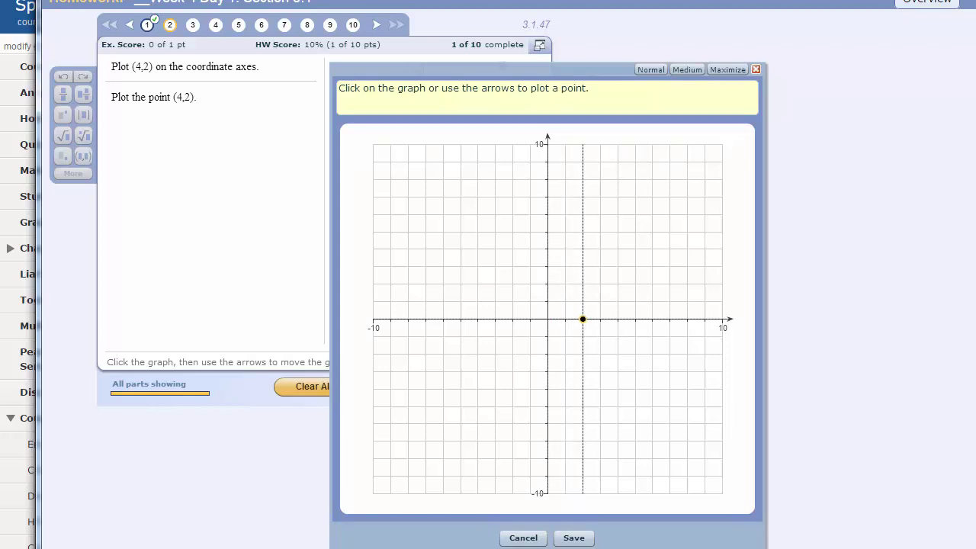
key(Right)
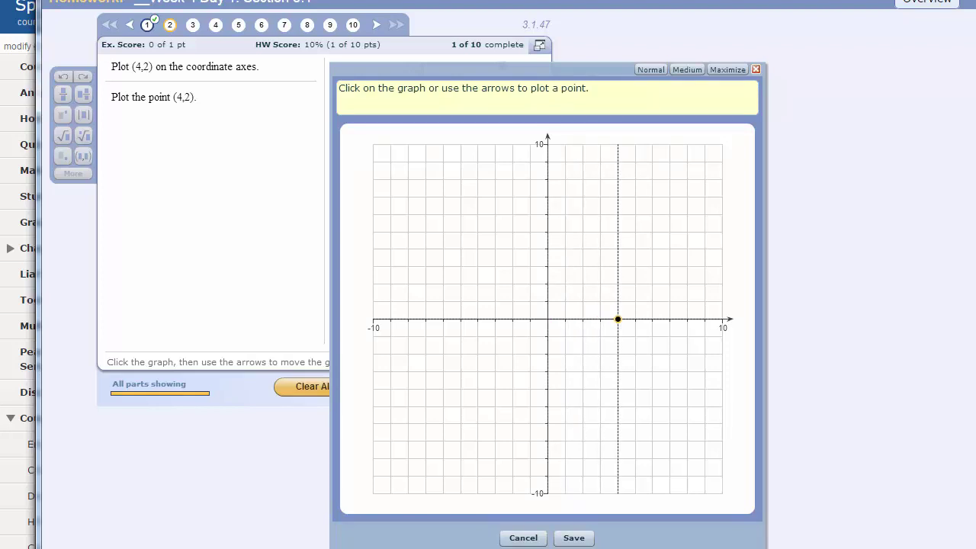
key(Up)
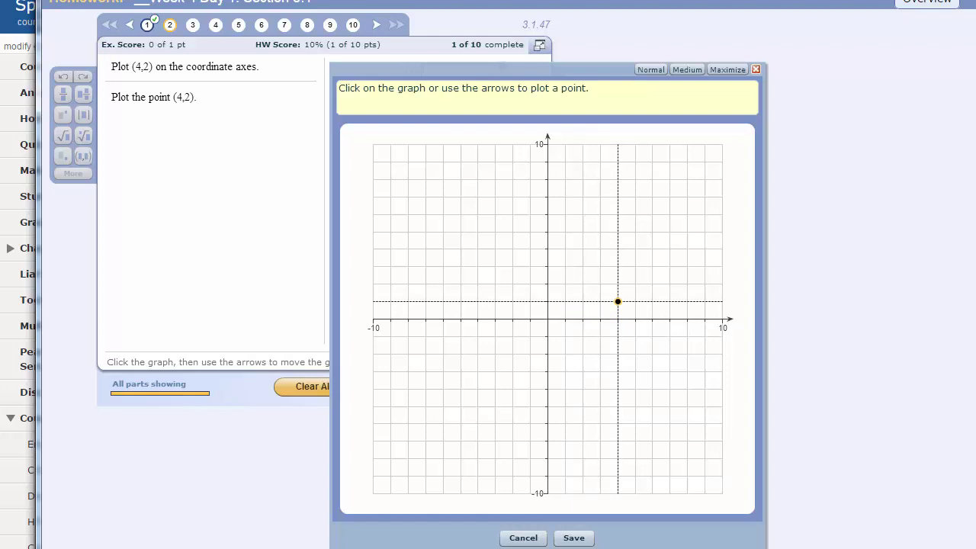
key(Up)
key(Right)
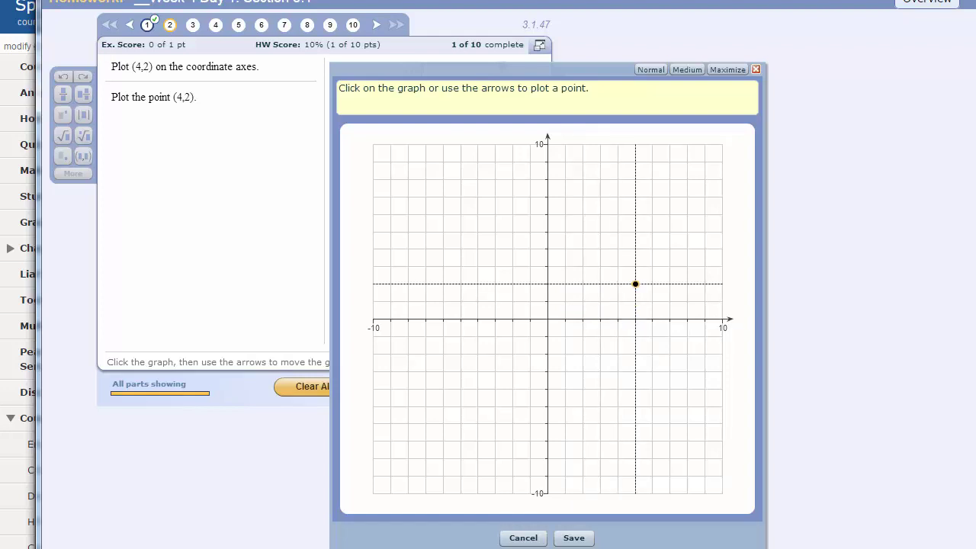
key(Left)
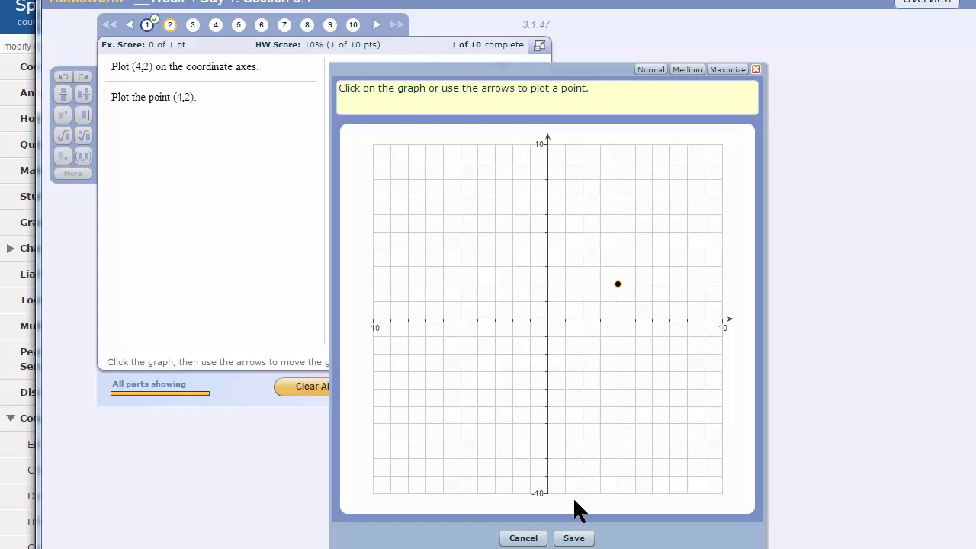
click(569, 537)
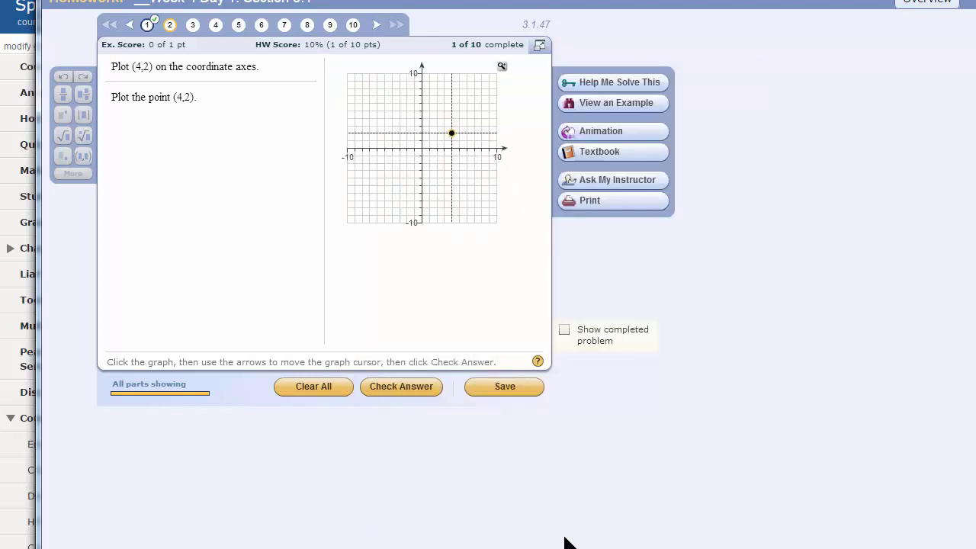
click(404, 386)
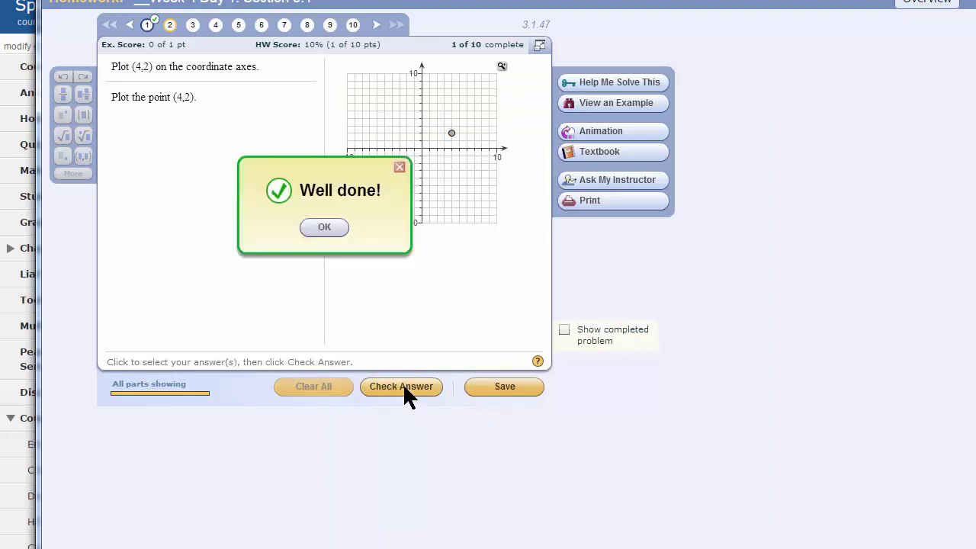
click(326, 227)
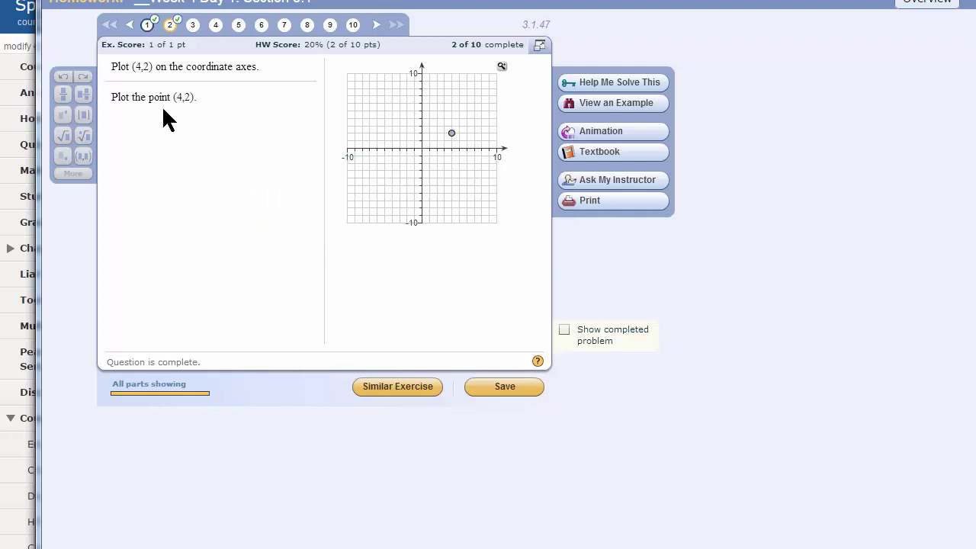
Go to question 3 and open its graph in a separate window, moved up and enlarged beyond medium size.
click(193, 25)
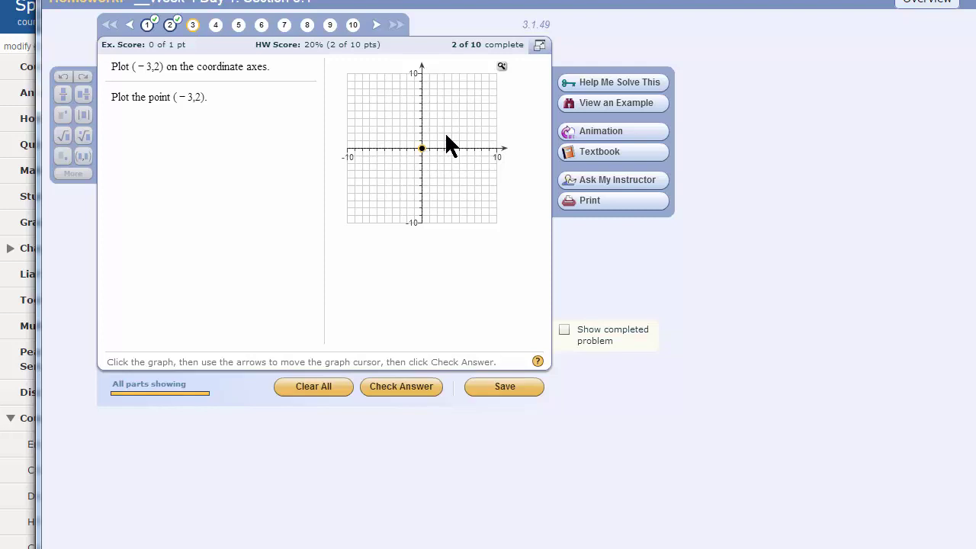
click(501, 66)
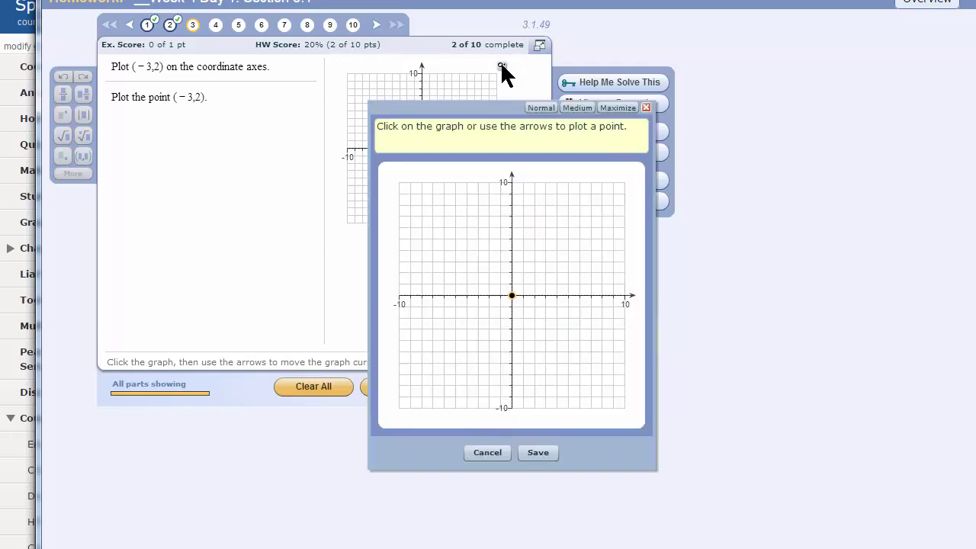
click(576, 104)
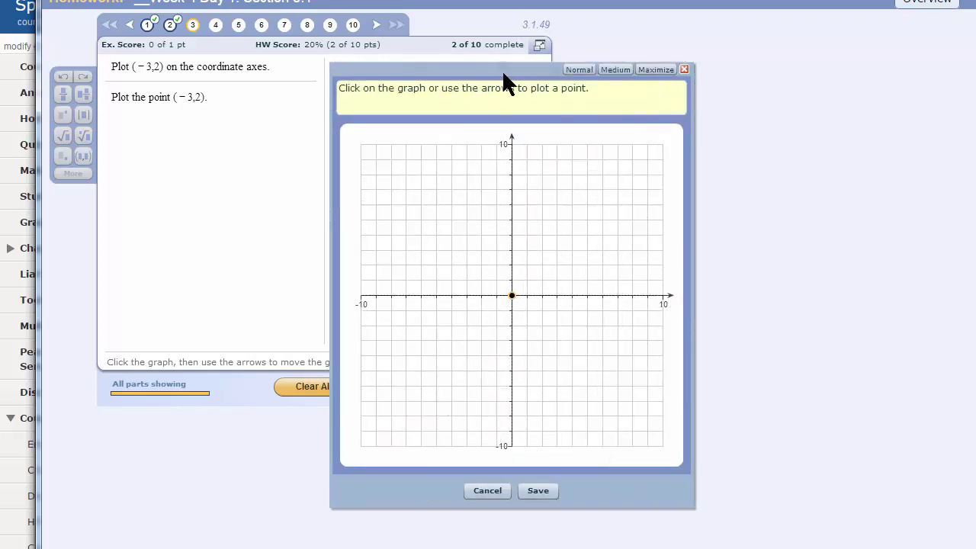
drag(501, 68, 488, 16)
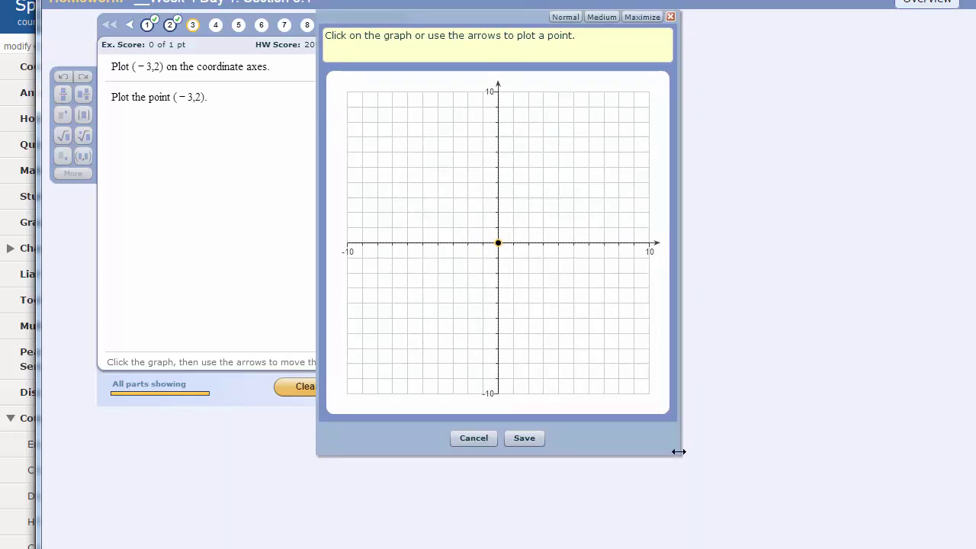
drag(677, 453, 733, 523)
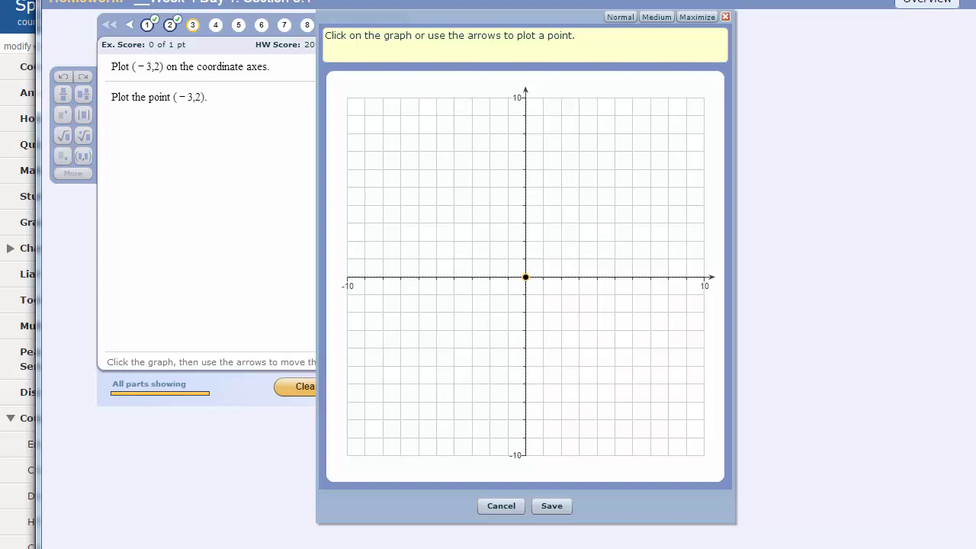
Try the point (3,2) on question 3's graph, save it and check the answer.
key(Right)
key(Right)
key(Right)
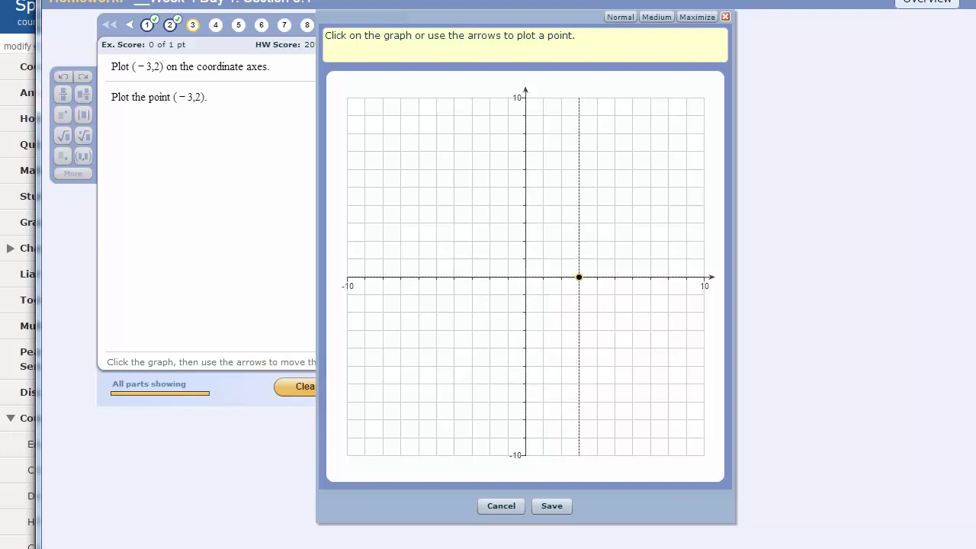
key(Up)
key(Up)
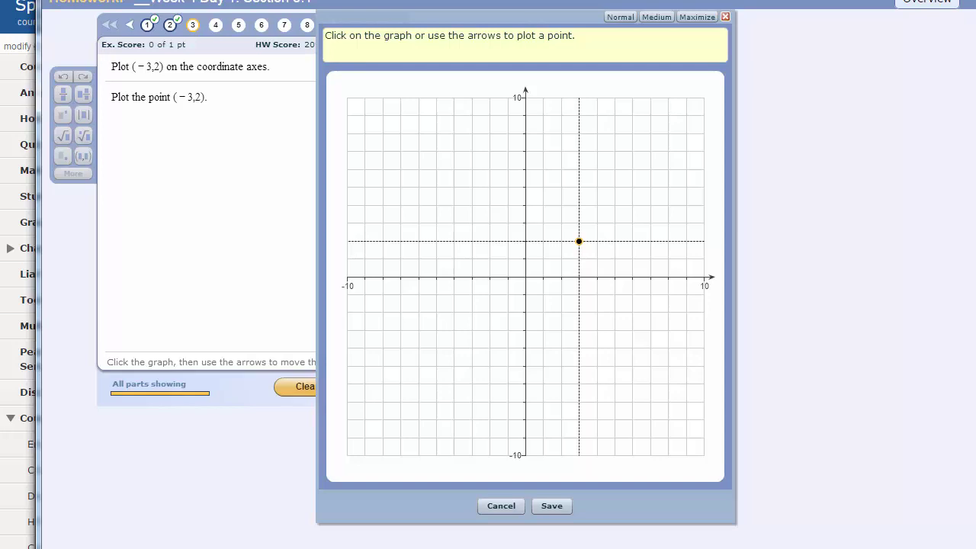
click(551, 507)
click(418, 387)
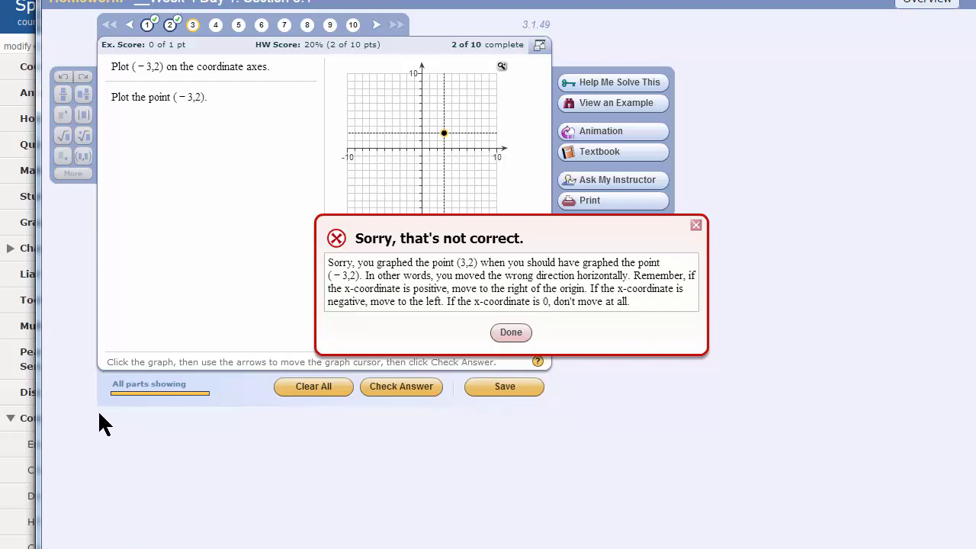
click(508, 331)
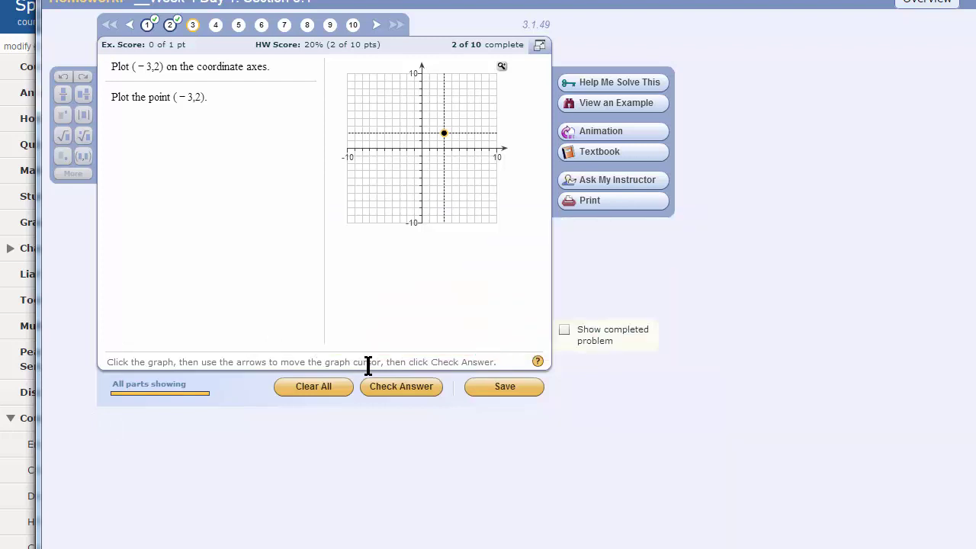
Reopen question 3's graph in a separate window at medium size and move the window up.
click(501, 66)
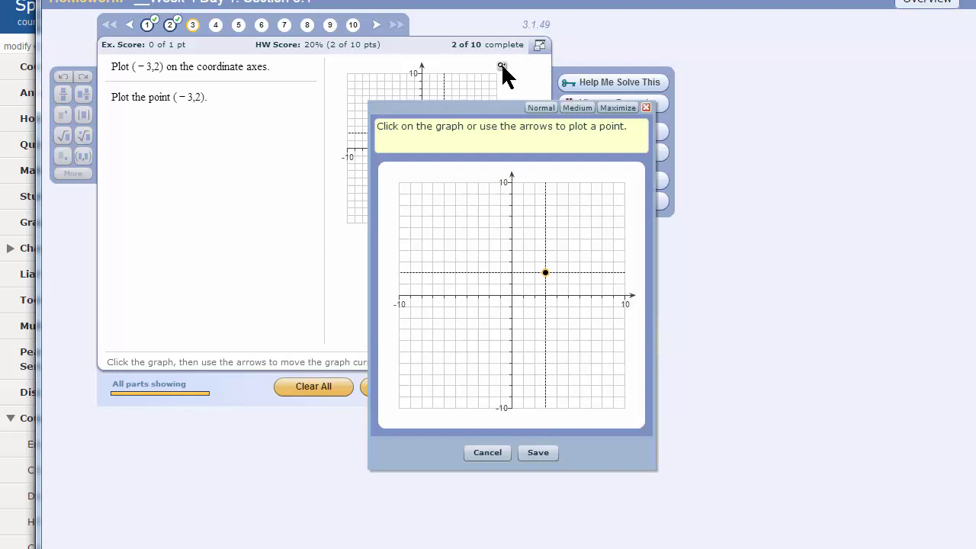
click(577, 108)
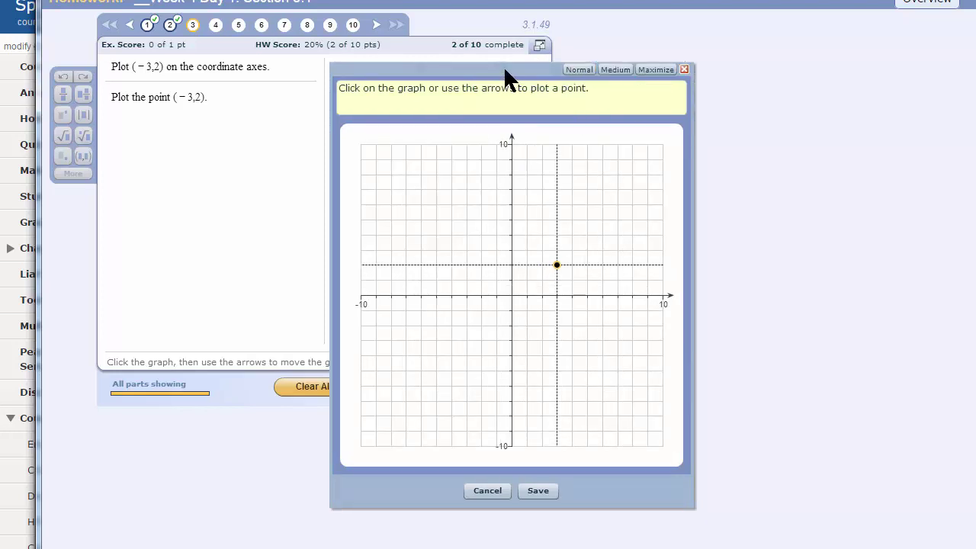
drag(503, 66, 479, 23)
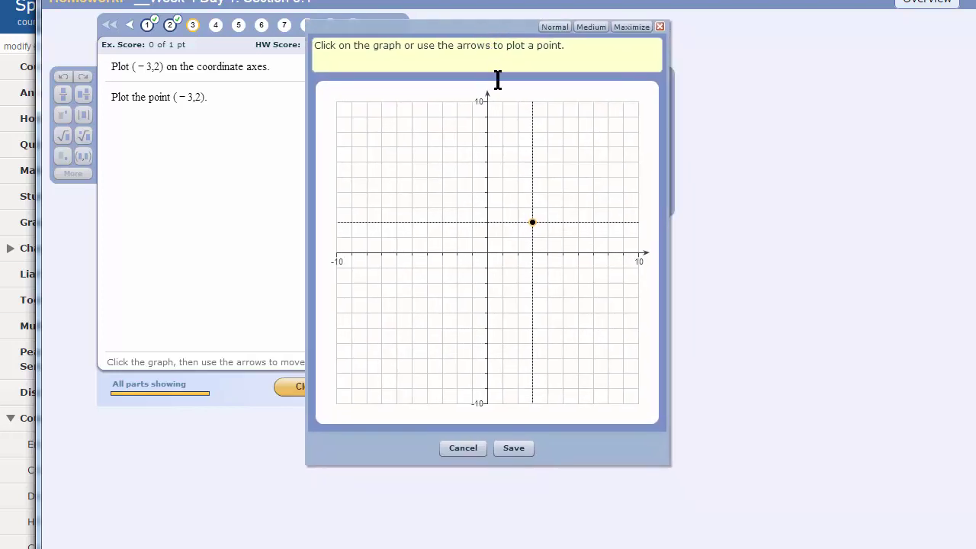
Move the point on question 3's graph back to the origin.
click(532, 222)
key(Down)
key(Left)
key(Left)
key(Left)
key(Down)
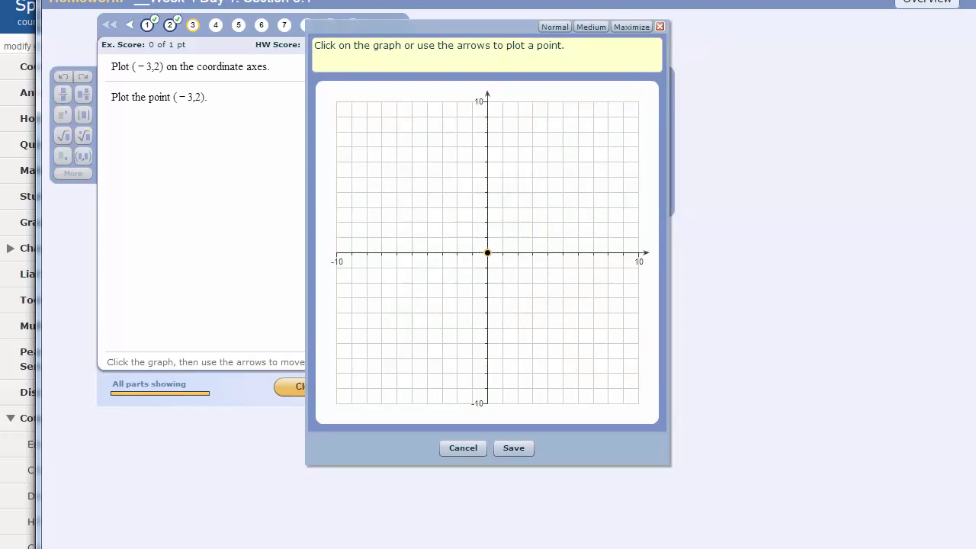
Plot the point (−3,2) on question 3's graph, save it and check the answer.
key(Left)
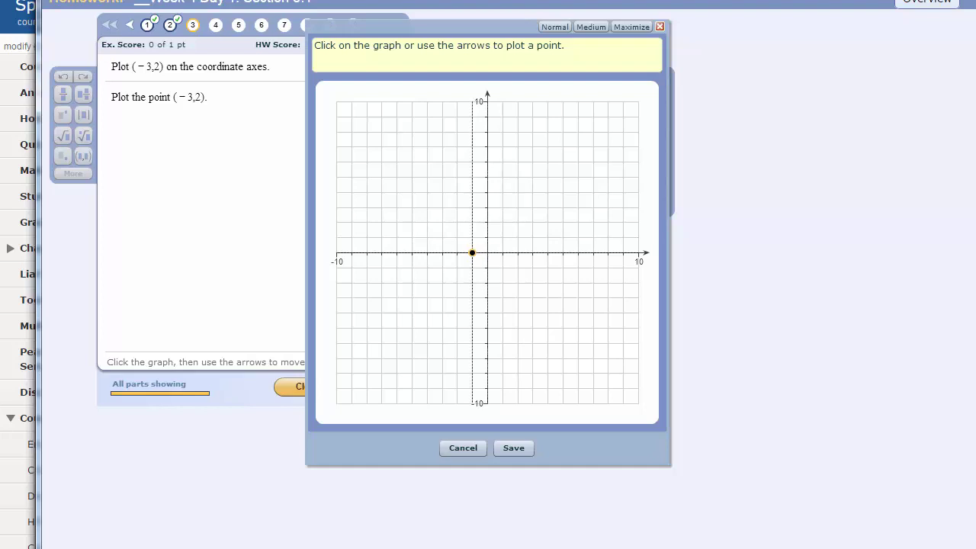
key(Left)
key(Left)
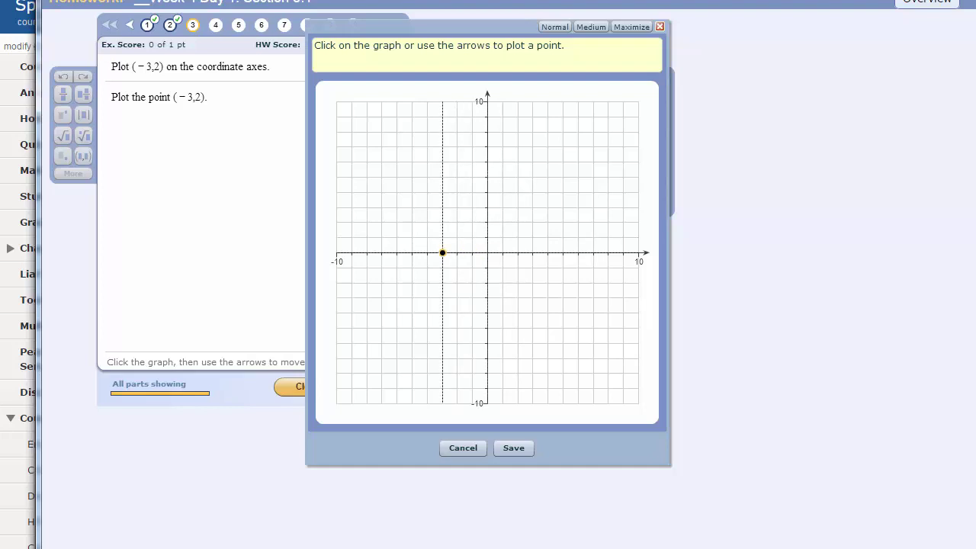
key(Up)
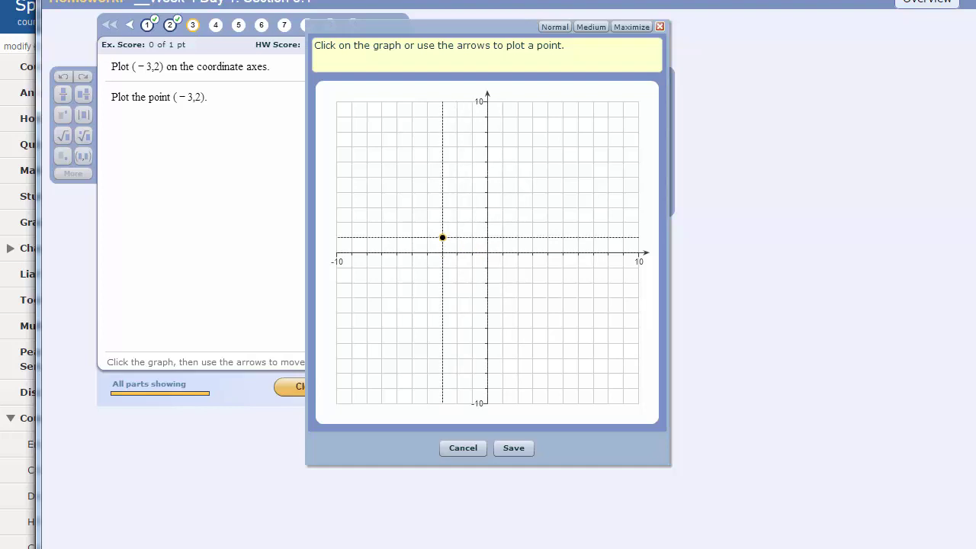
key(Up)
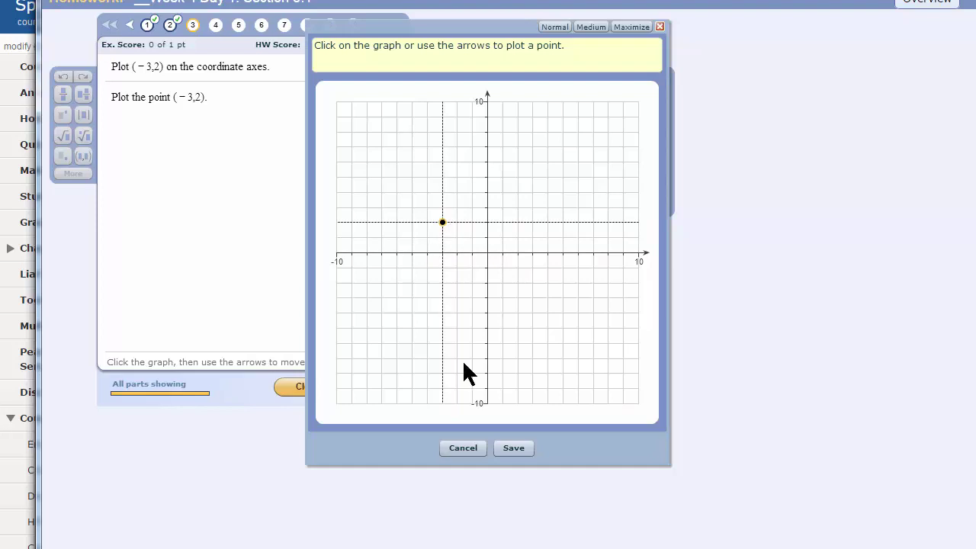
click(504, 448)
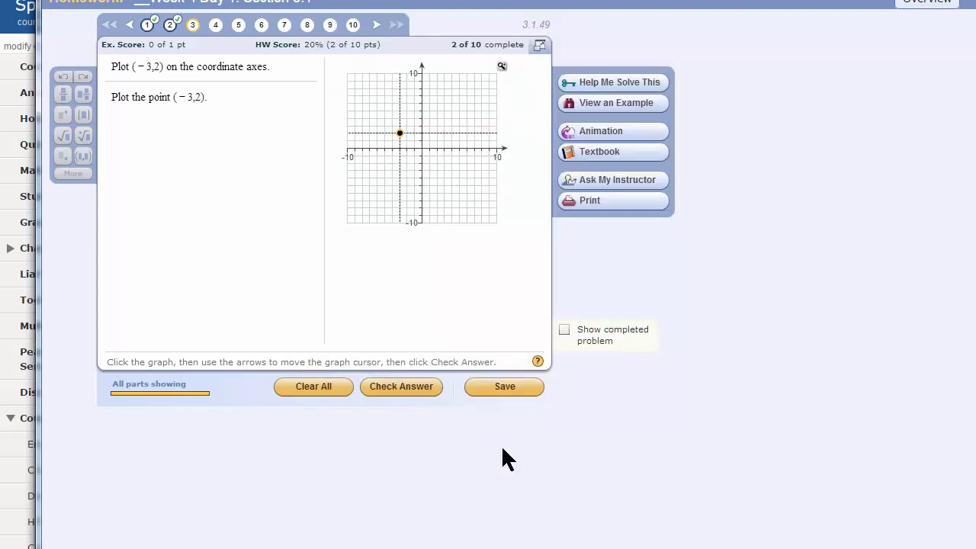
click(406, 385)
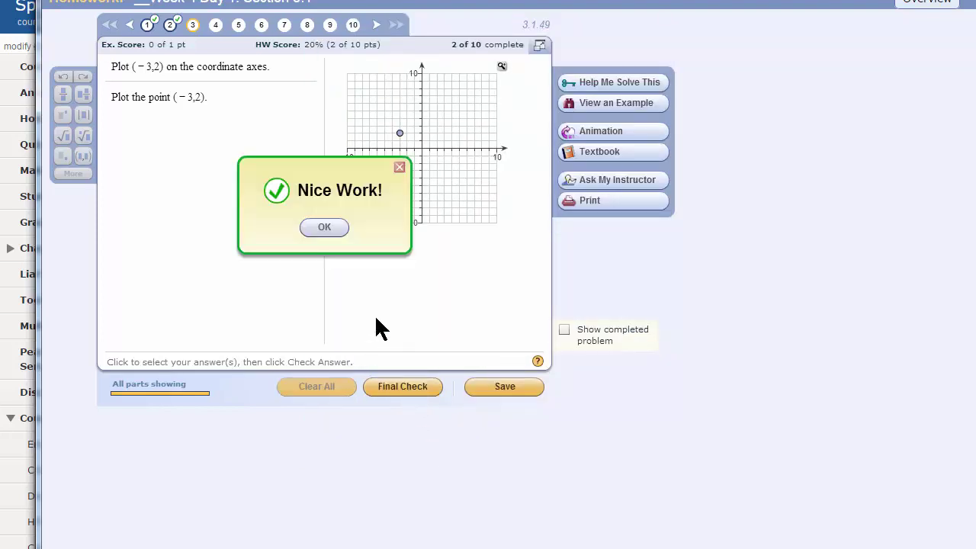
click(326, 227)
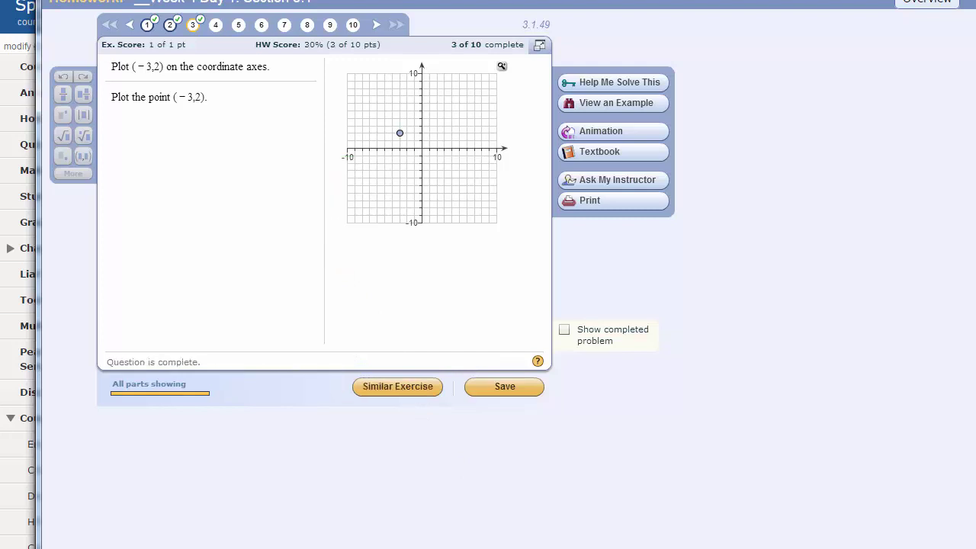
Go to question 4 and open its graph in a separate window at medium size, moved up.
click(215, 27)
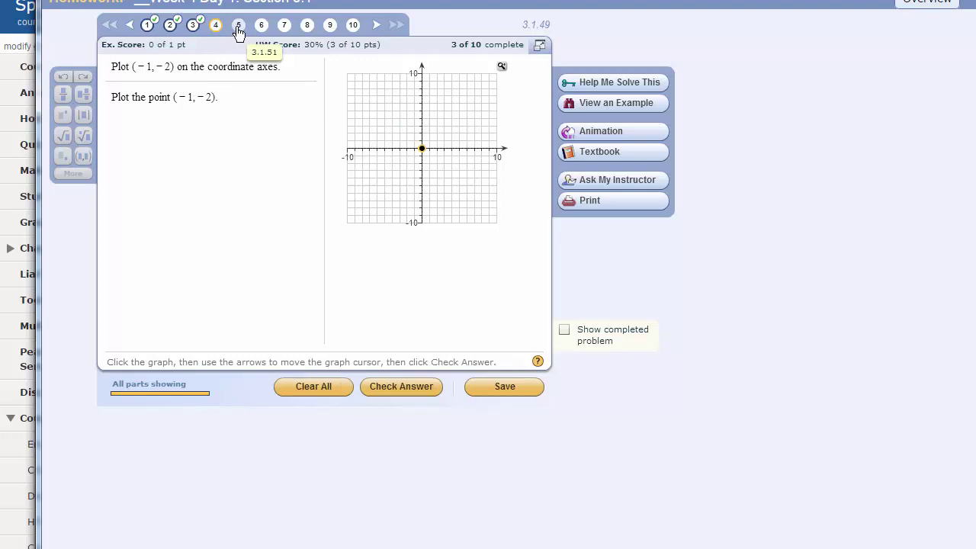
click(238, 28)
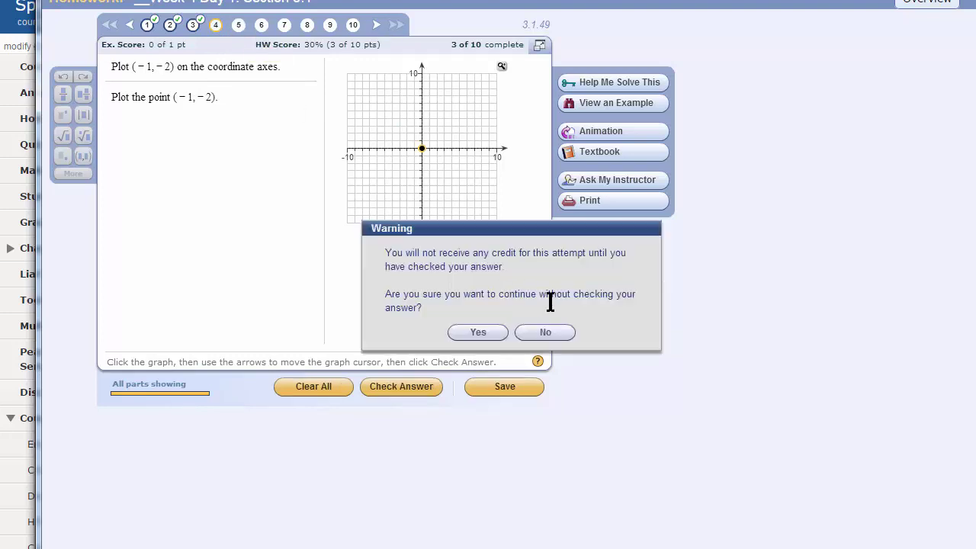
click(547, 332)
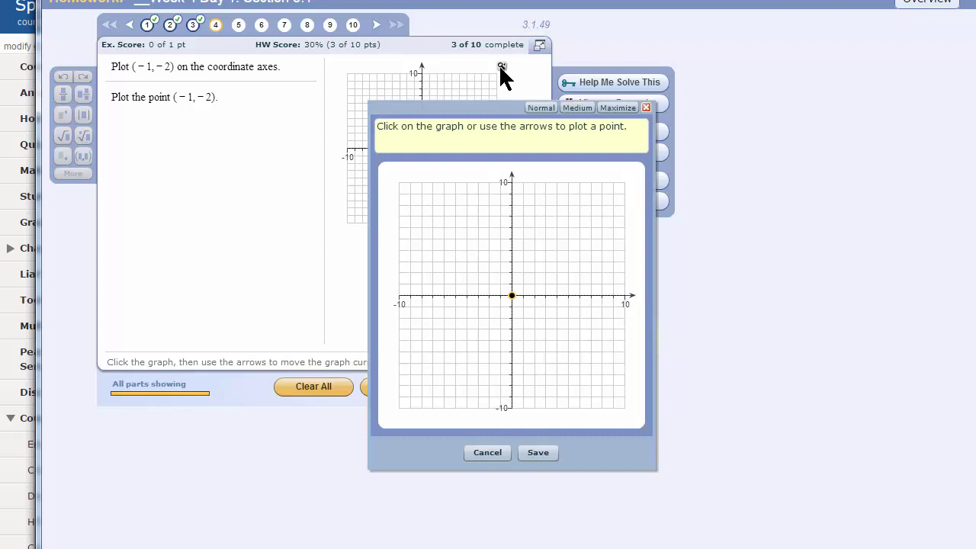
click(584, 107)
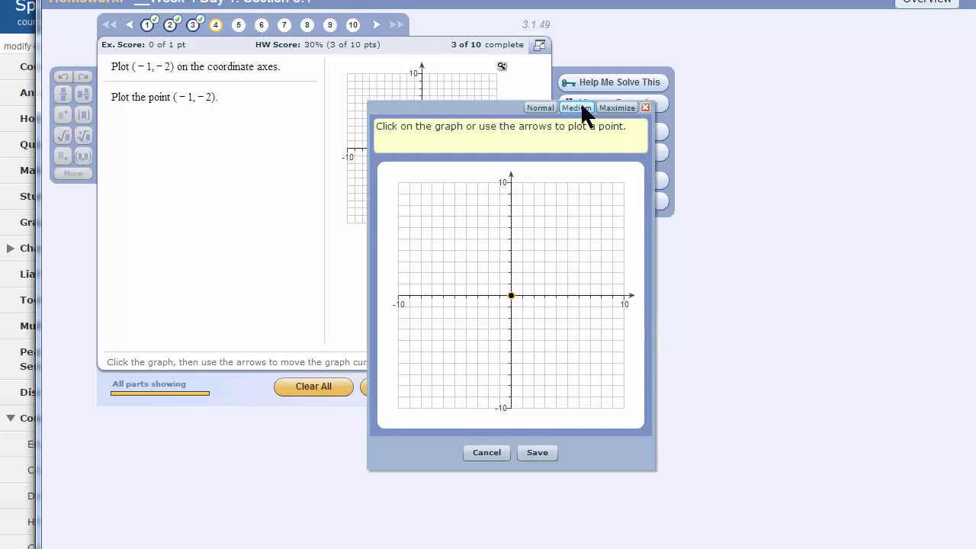
drag(511, 67, 497, 6)
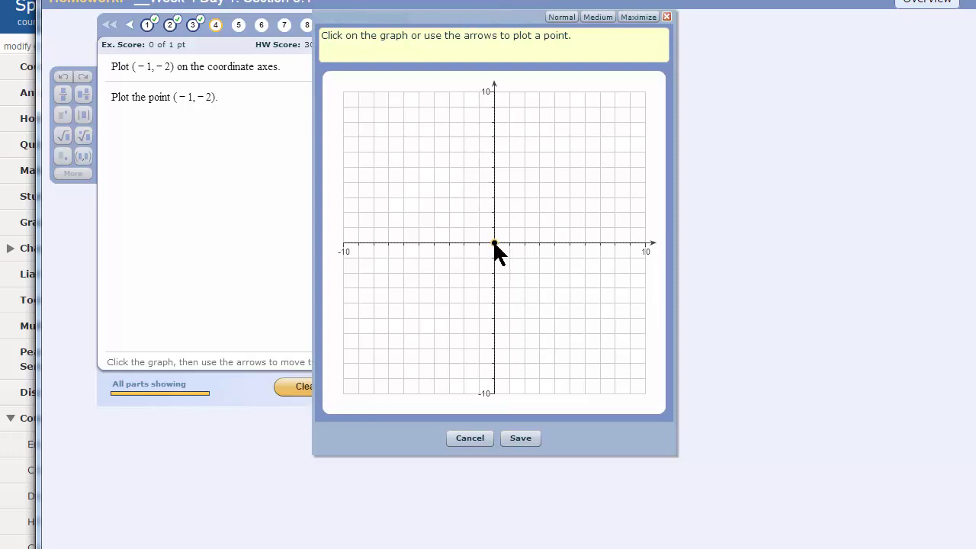
Plot the point (−1,−2) on question 4's graph, save it and check the answer.
drag(494, 242, 479, 242)
key(Down)
key(Down)
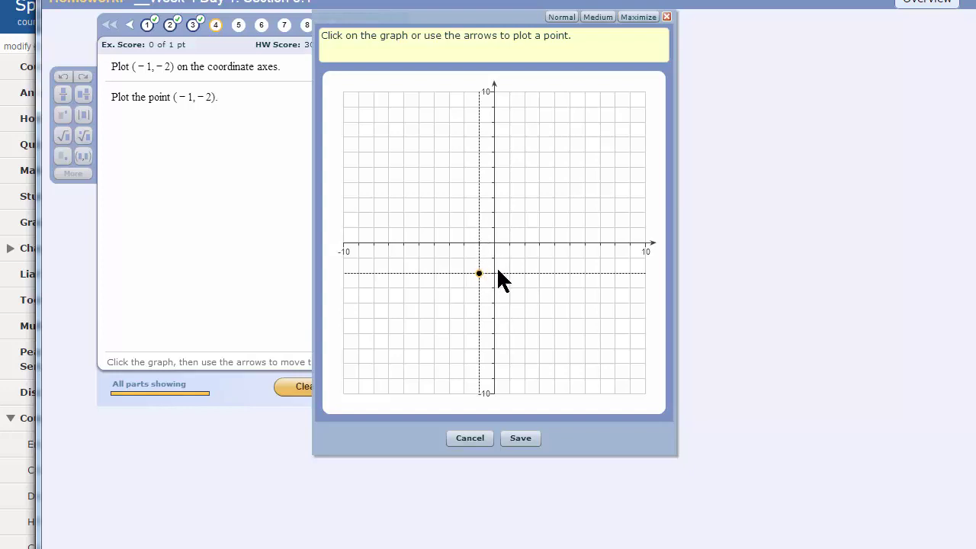
click(520, 434)
click(431, 397)
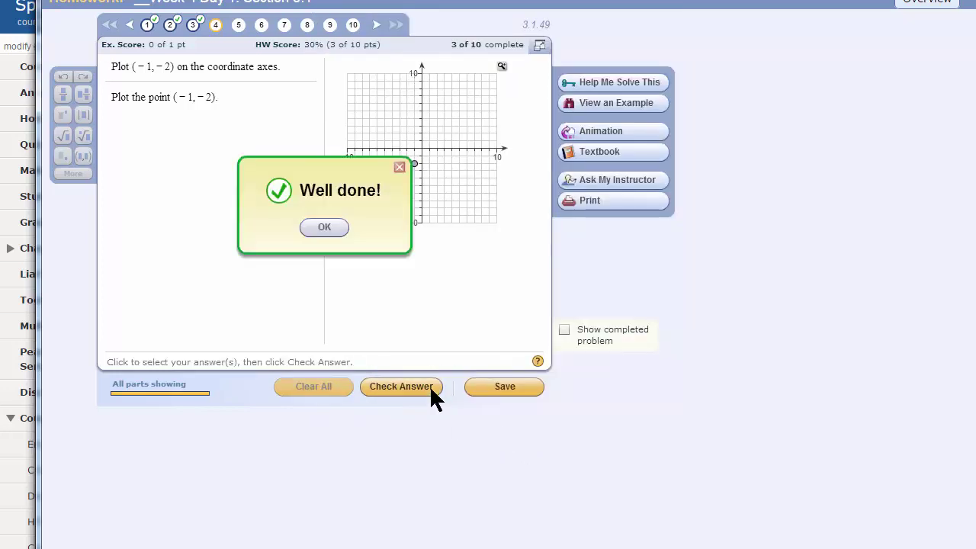
click(327, 229)
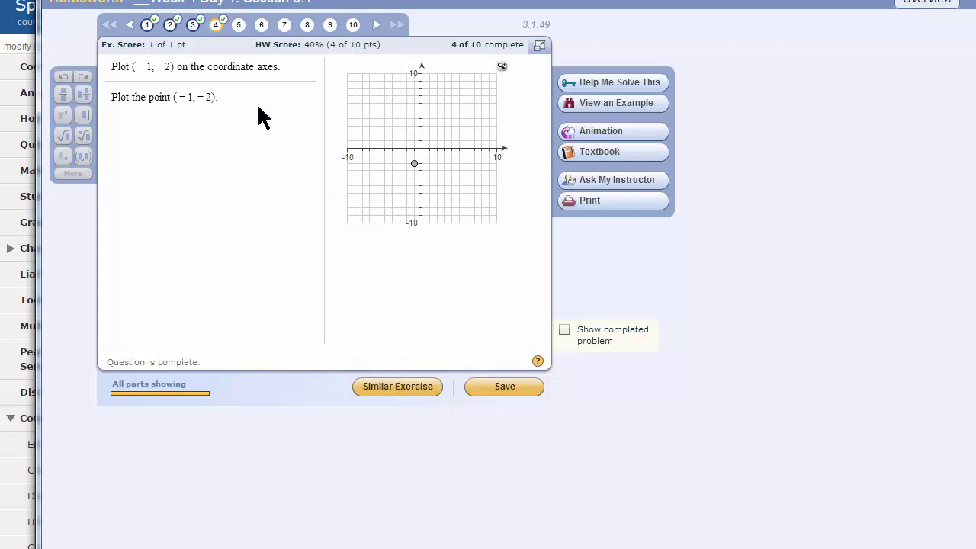
Go to question 5, choose answer A, (4/5, 4), as the point's location and check the answer.
click(239, 26)
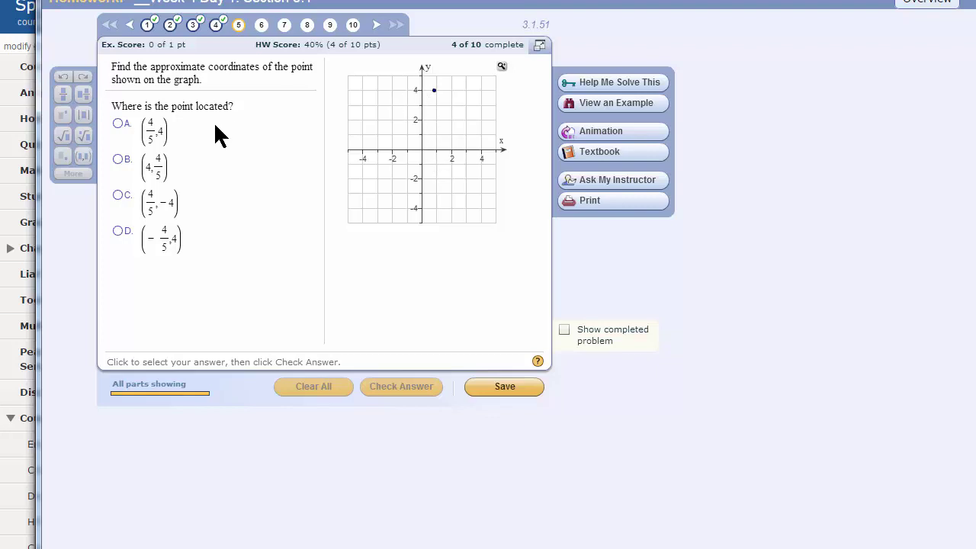
click(119, 126)
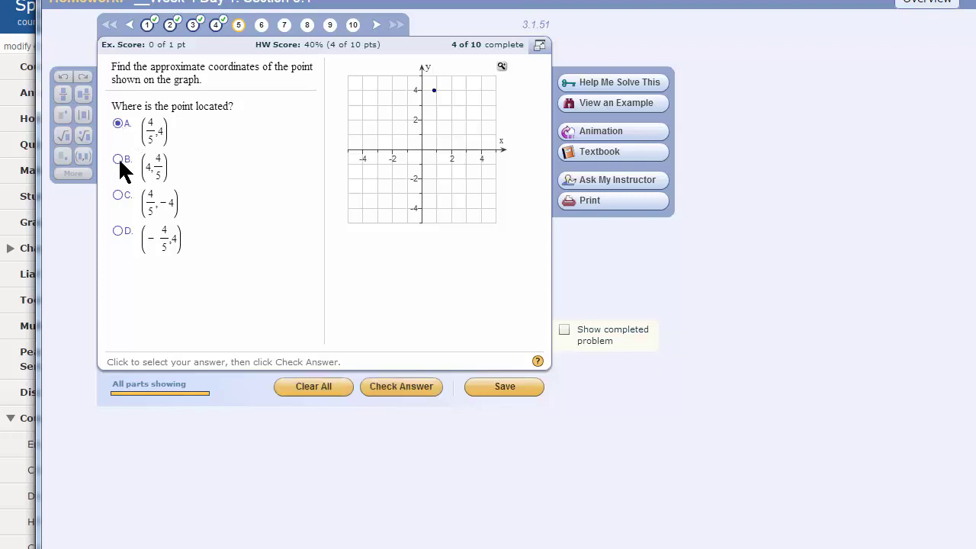
click(386, 385)
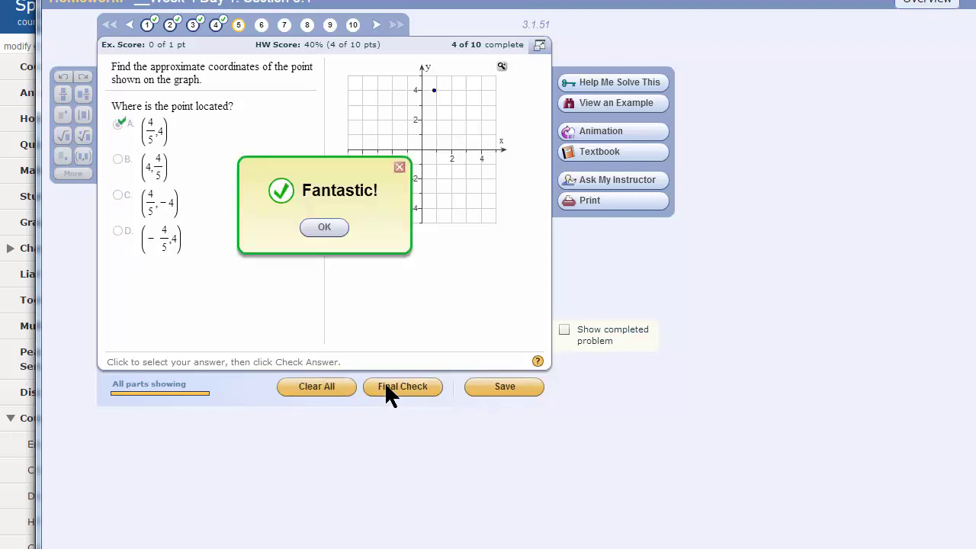
click(323, 228)
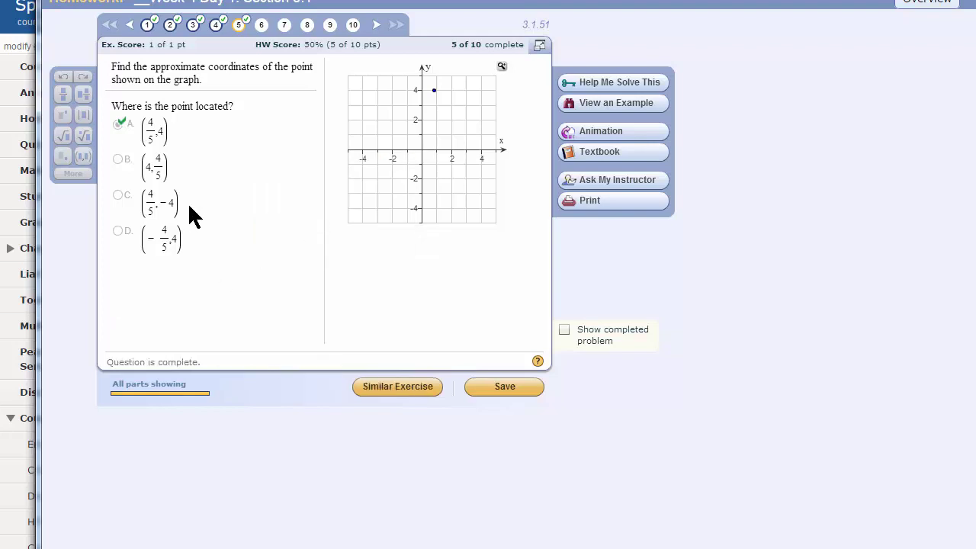
View question 5's graph in a separate window at medium size and close it.
click(501, 68)
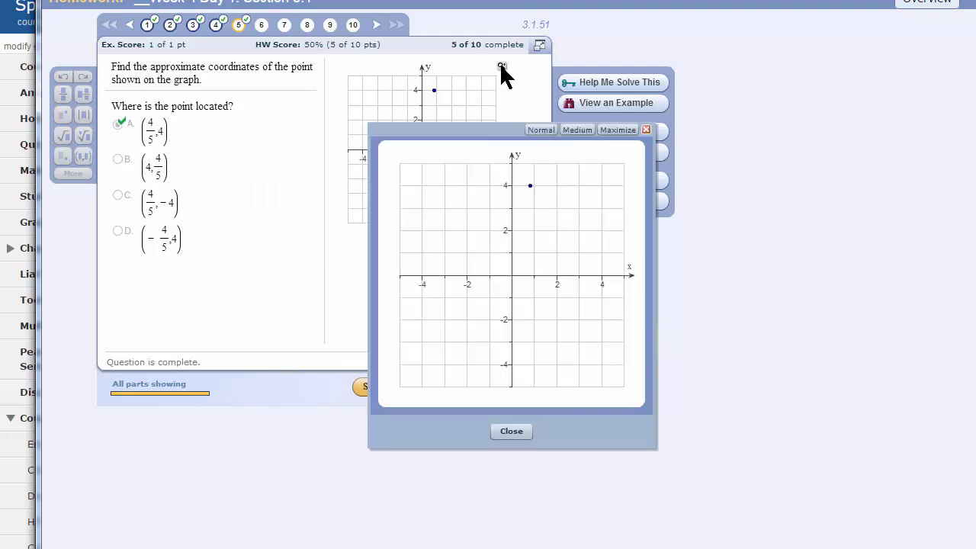
click(578, 129)
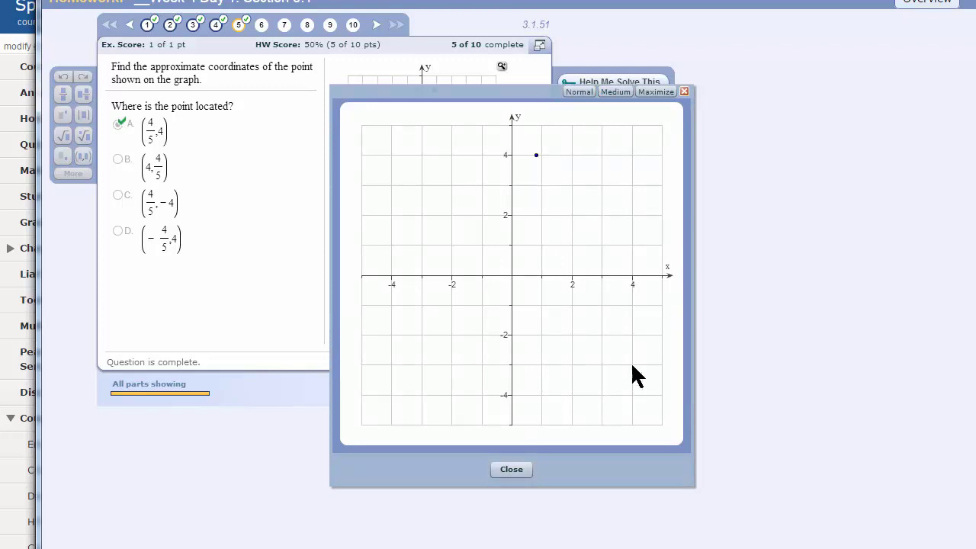
click(512, 469)
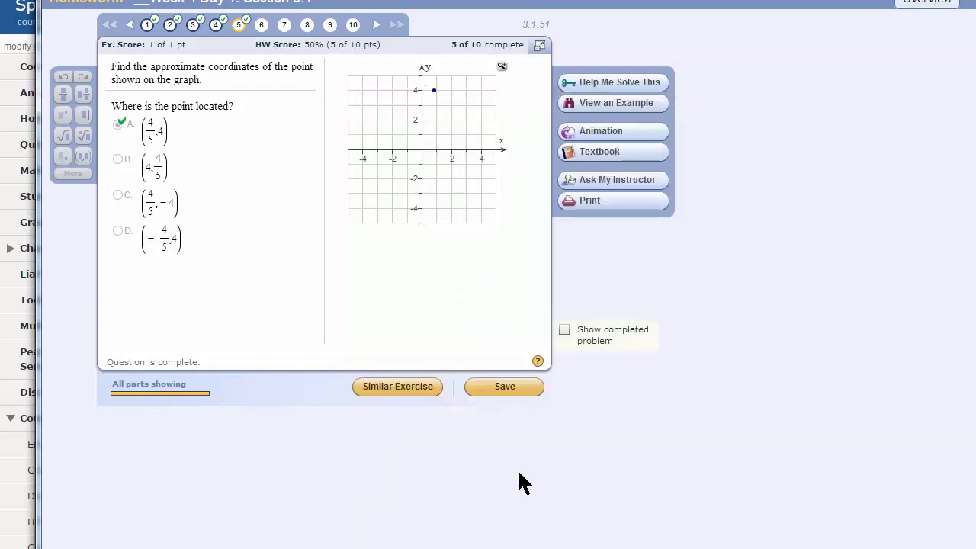
Go to question 6 and open its graph in a separate window, moved up and enlarged well beyond its initial size.
click(264, 26)
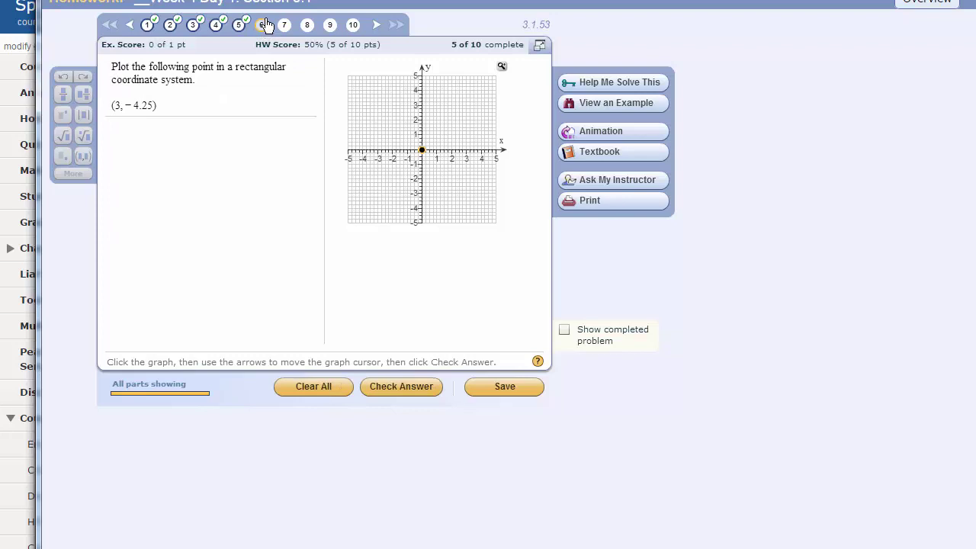
click(501, 67)
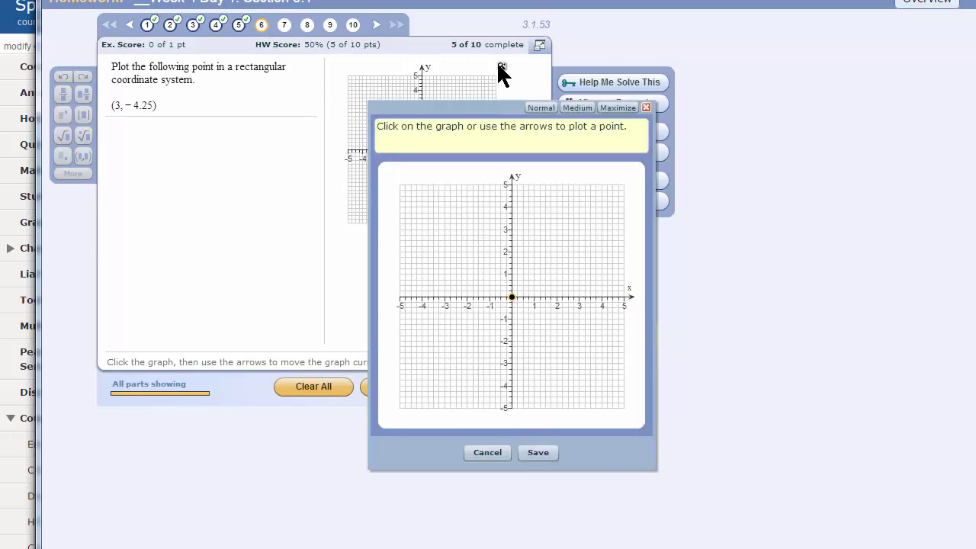
drag(468, 107, 402, 32)
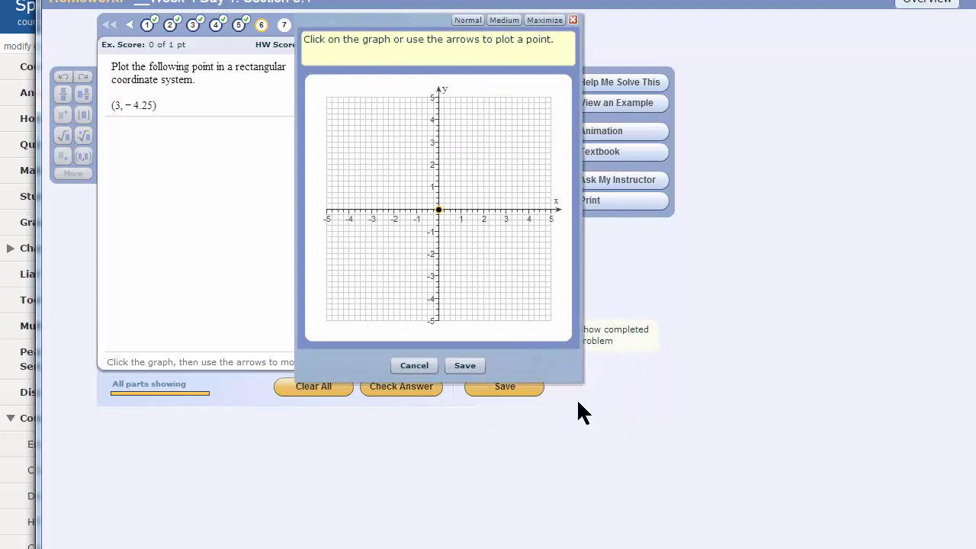
drag(580, 382, 779, 547)
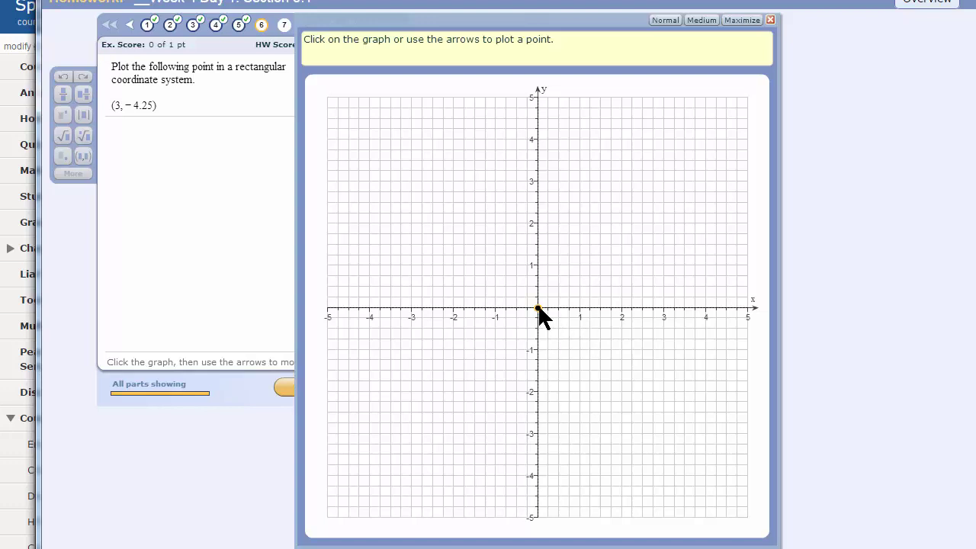
Move the point on question 6's graph along the x-axis to x = 3.
key(Right)
key(Right)
key(Right)
key(Right)
key(Right)
key(Right)
key(Right)
key(Right)
key(Right)
key(Right)
key(Right)
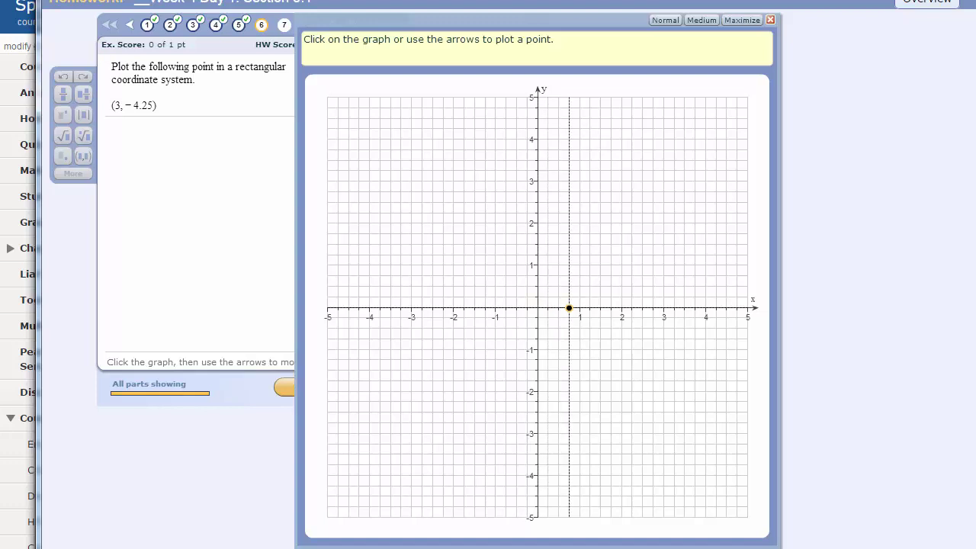
key(Down)
key(Up)
key(Right)
key(Right)
key(Right)
key(Right)
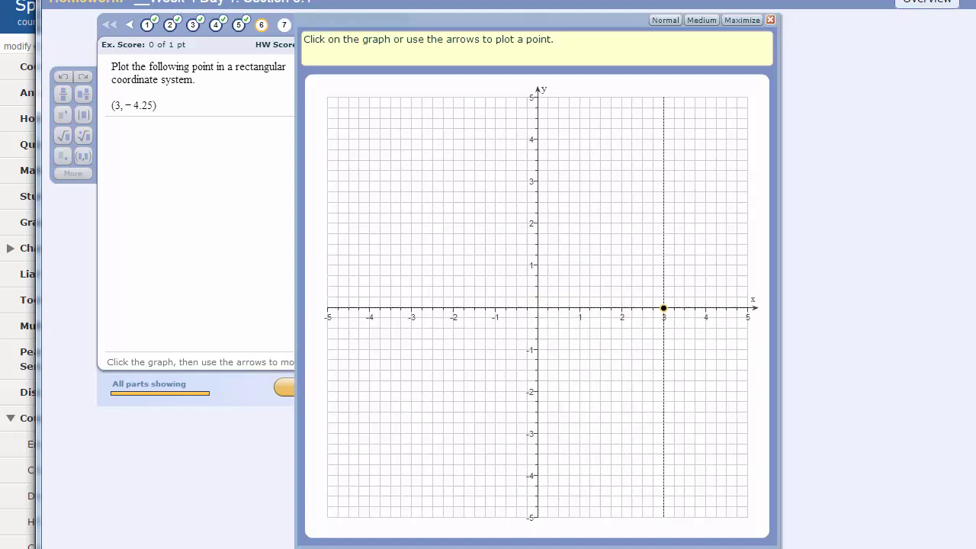
Lower the point on question 6's graph to y = −4.25, shifting it to x = 2.75.
key(Down)
key(Left)
key(Down)
key(Down)
key(Down)
key(Down)
key(Down)
key(Down)
key(Down)
key(Down)
key(Down)
key(Down)
key(Down)
key(Down)
key(Down)
key(Down)
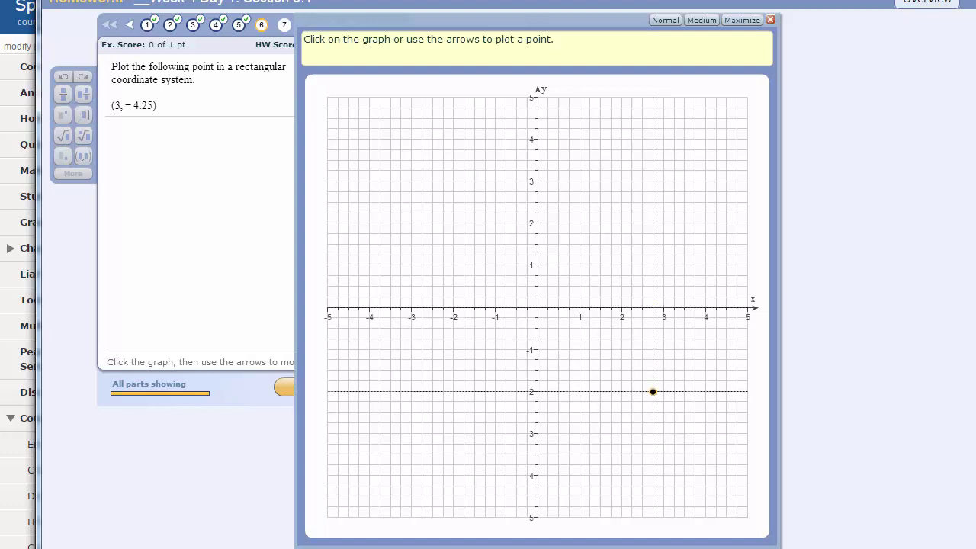
key(Down)
key(Down)
key(Up)
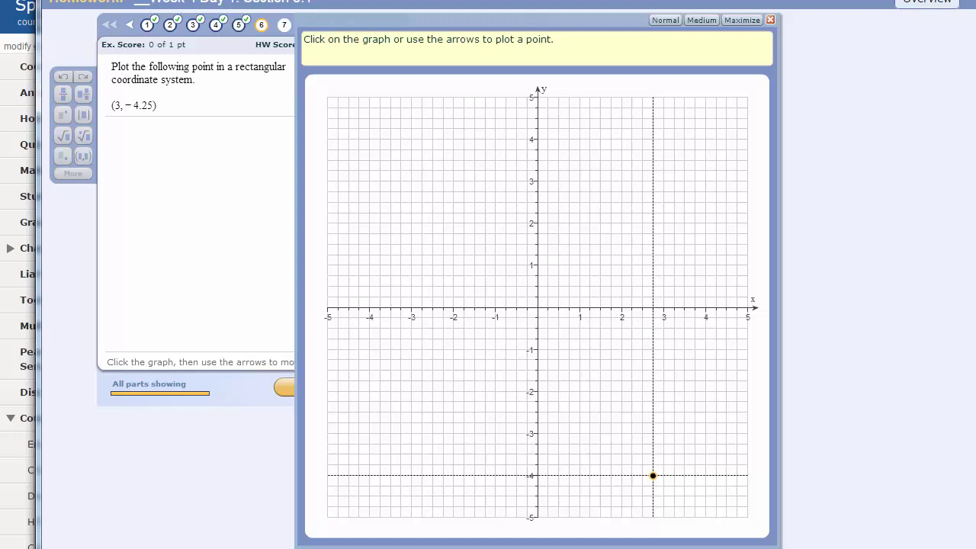
key(Down)
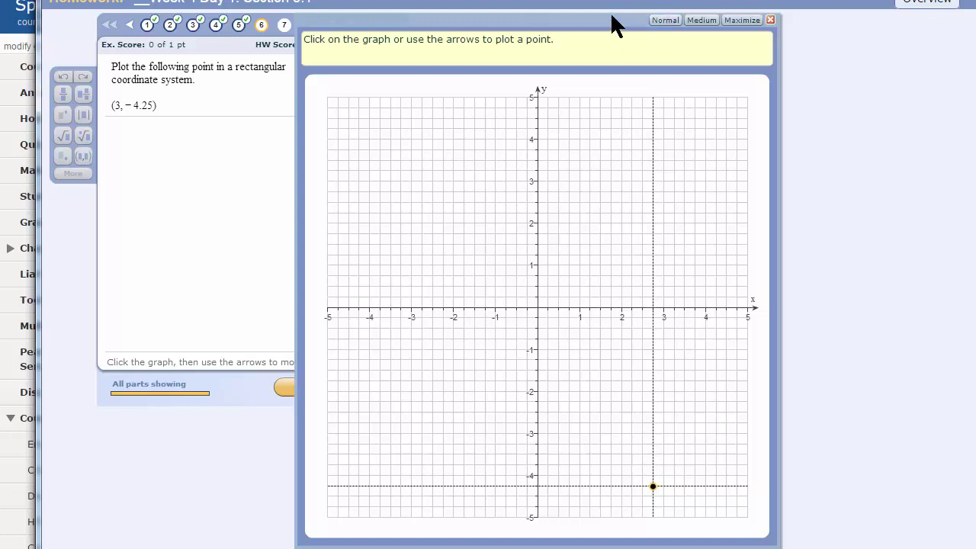
Save question 6's point at (2.75, −4.25), check the answer and dismiss the feedback.
drag(616, 27, 607, 1)
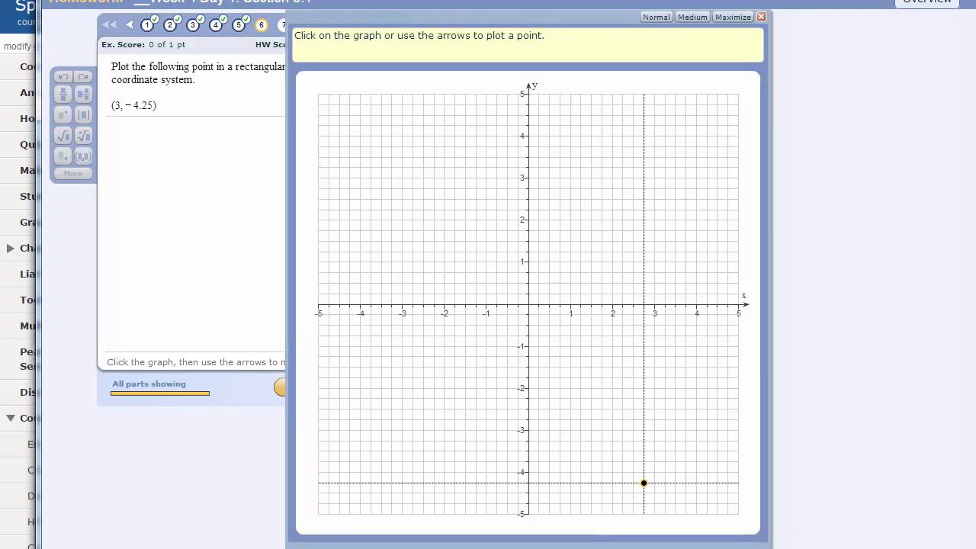
key(Escape)
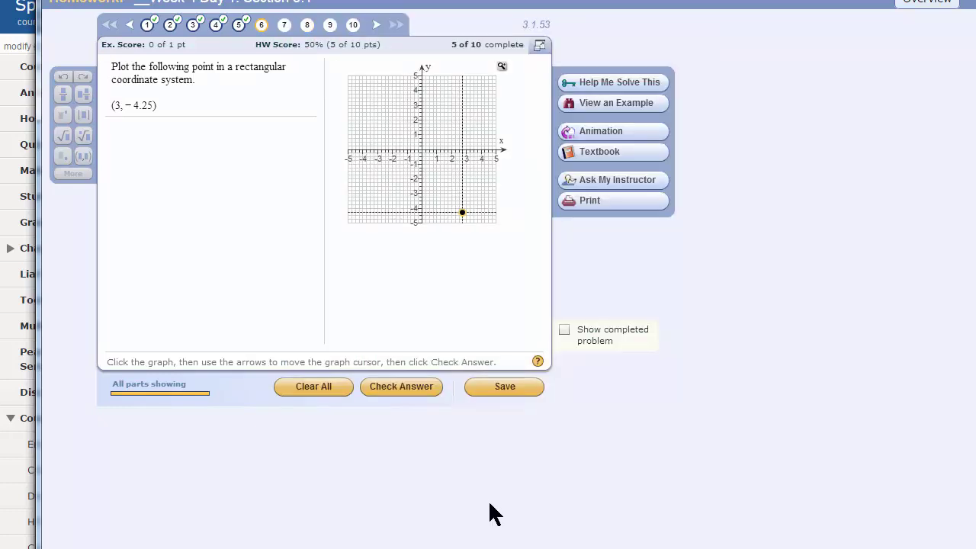
click(417, 391)
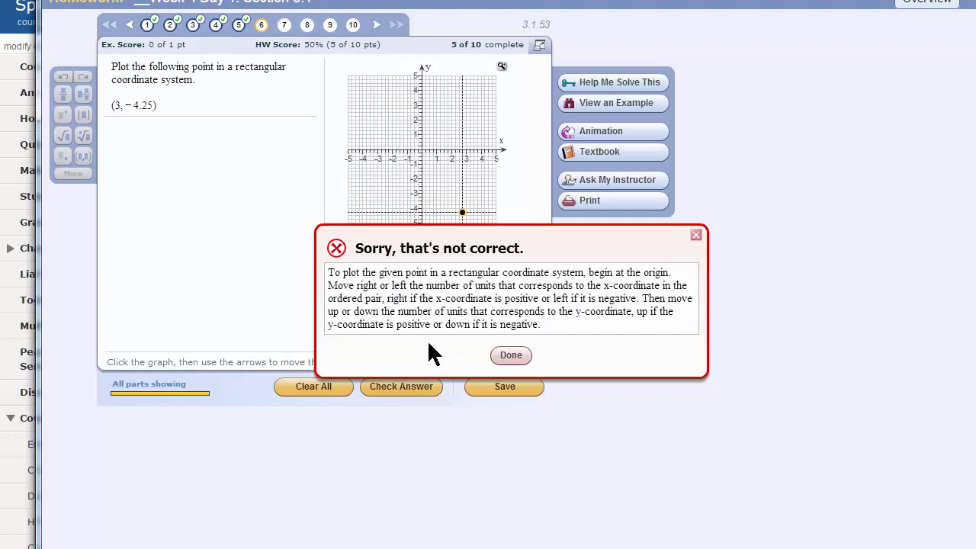
click(510, 356)
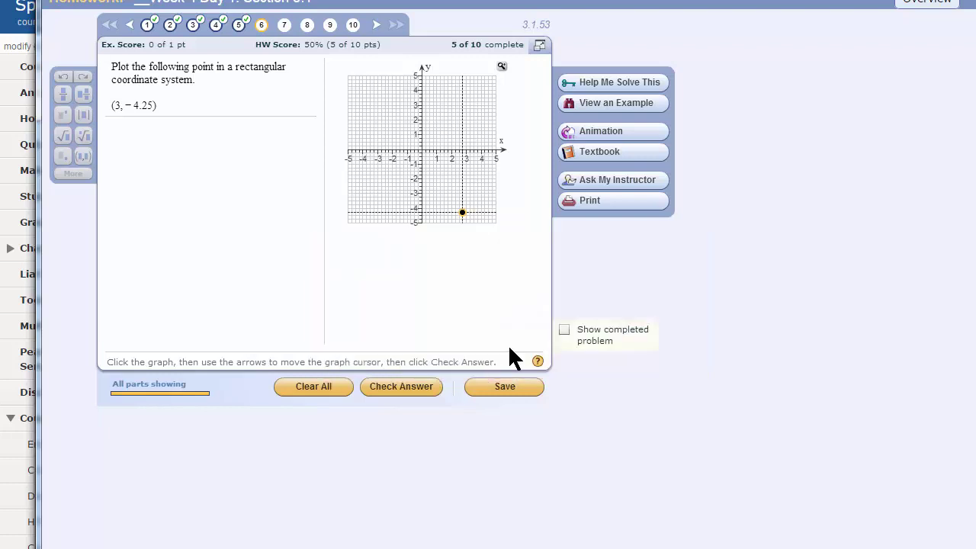
Reopen question 6's graph, move the point to (3, −4.25), save it and check the answer.
click(501, 67)
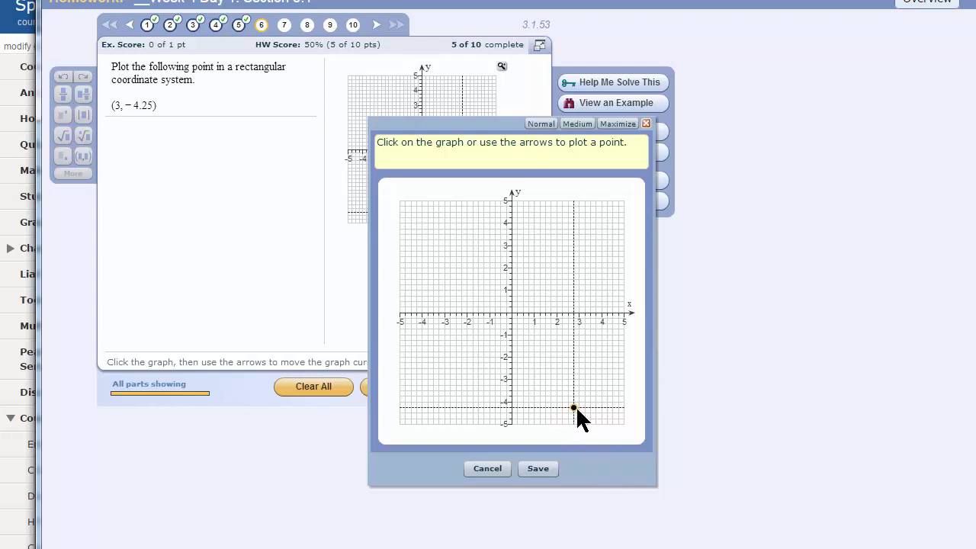
key(Up)
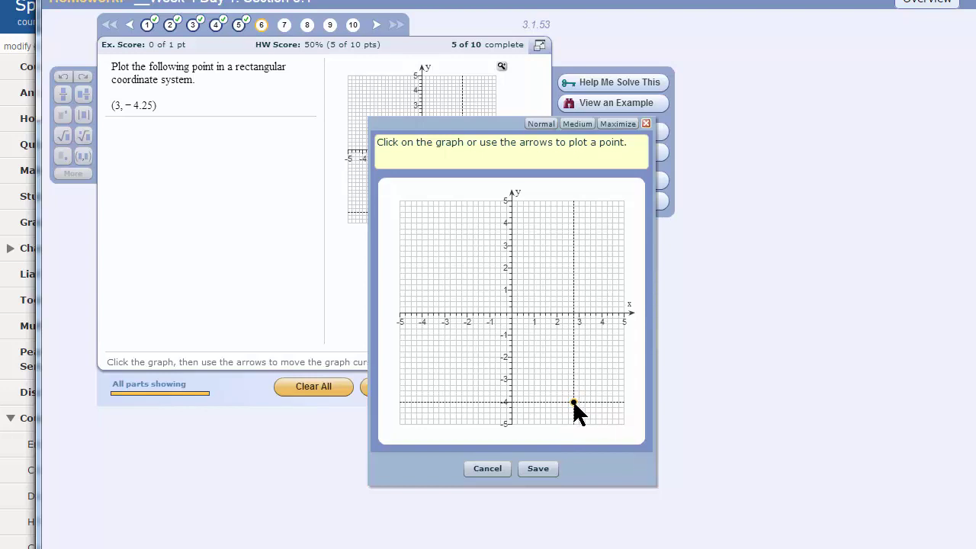
mouse_move(573, 402)
mouse_down()
mouse_move(568, 368)
mouse_move(510, 300)
mouse_move(512, 313)
mouse_move(578, 313)
mouse_move(579, 407)
mouse_up()
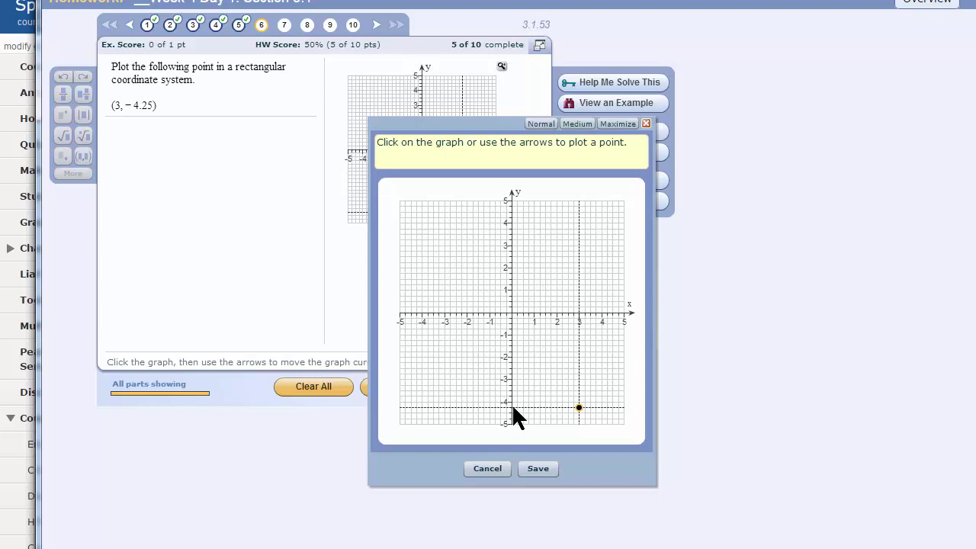
click(537, 468)
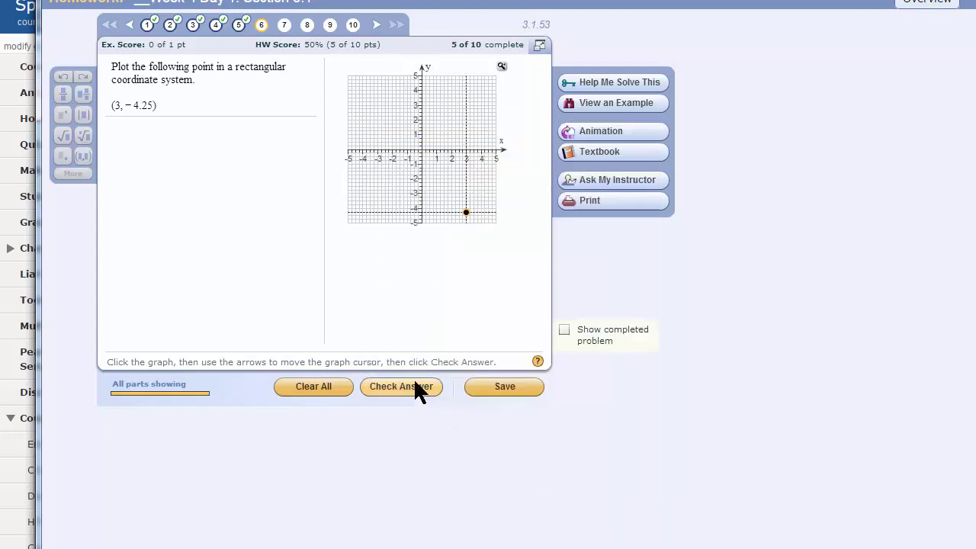
click(422, 395)
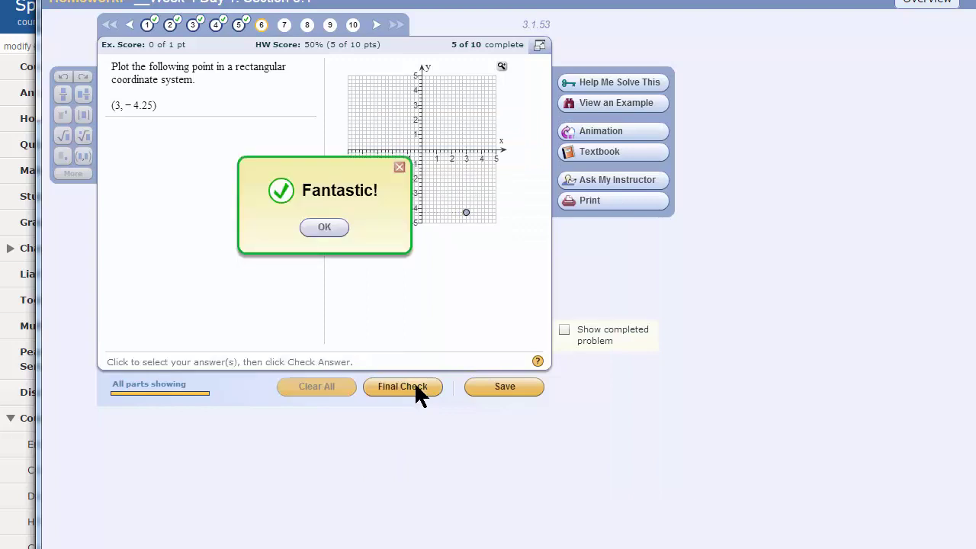
click(324, 229)
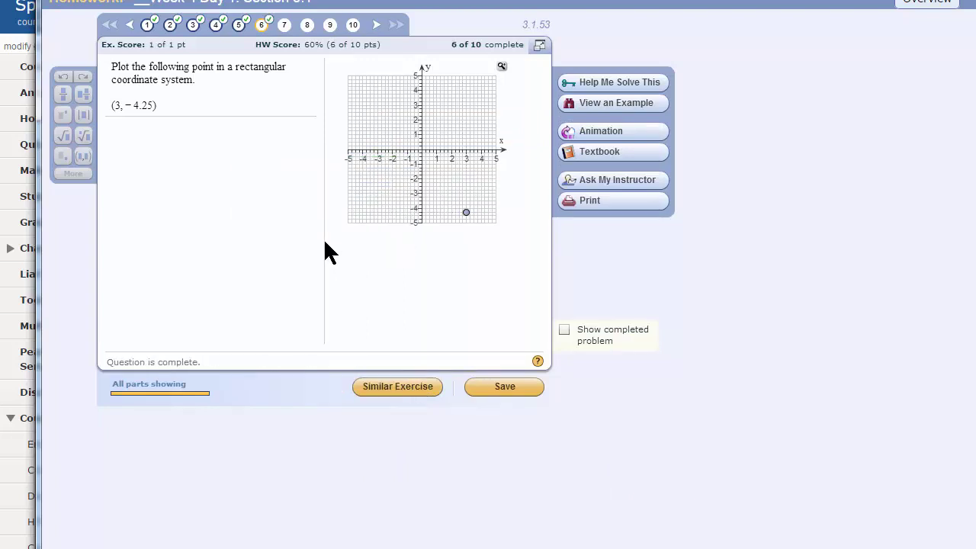
Go to question 7 and open its graph in a separate window at medium size, moved up.
click(284, 29)
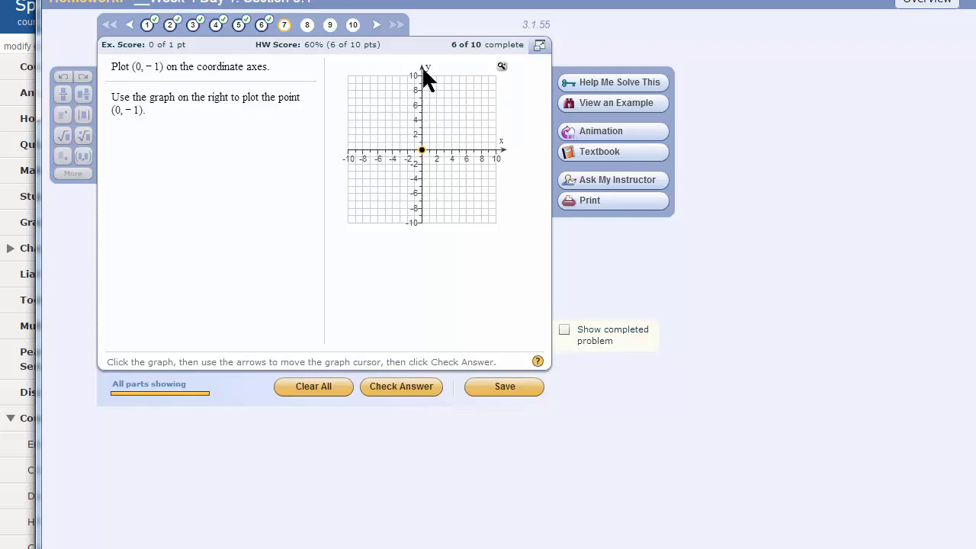
click(501, 68)
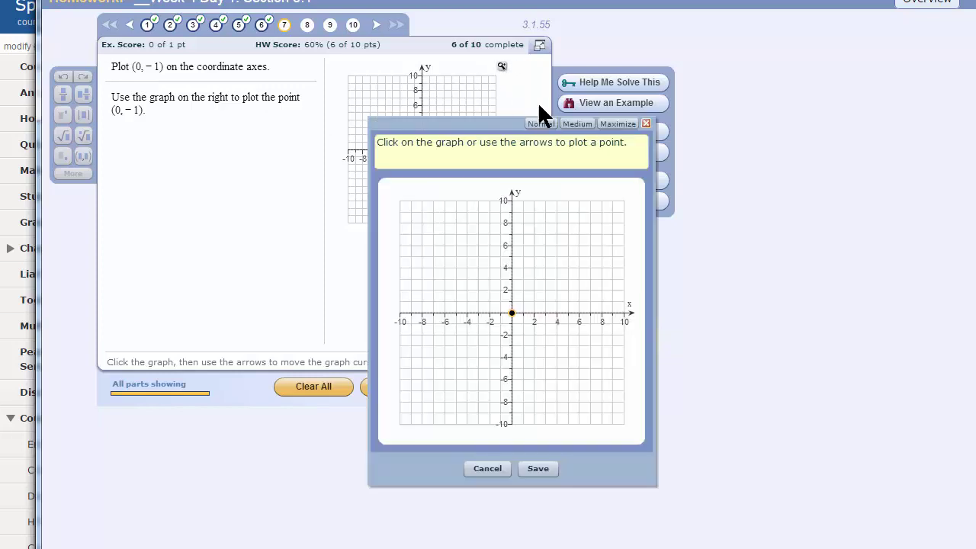
click(577, 123)
drag(472, 86, 455, 1)
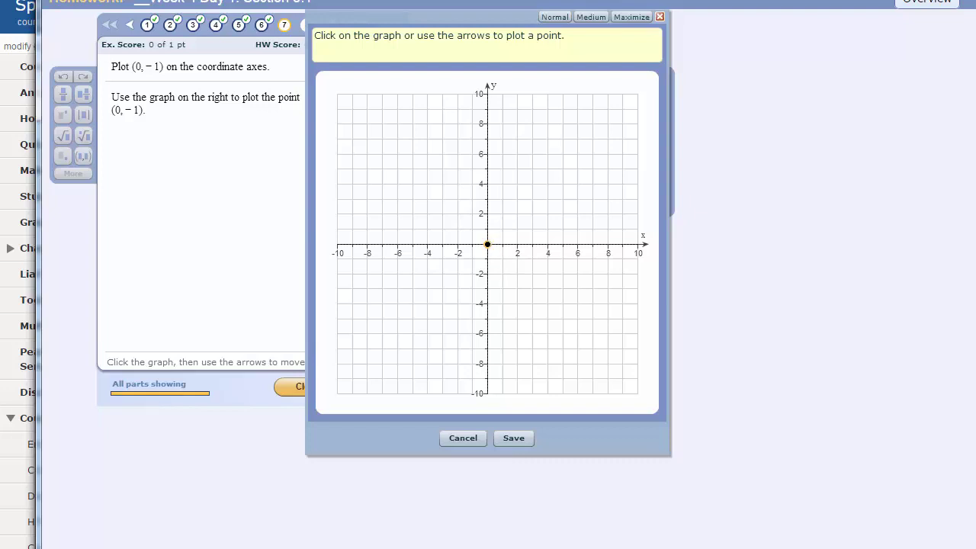
Plot the point (0, −1) on question 7's graph, save it and check the answer.
key(Down)
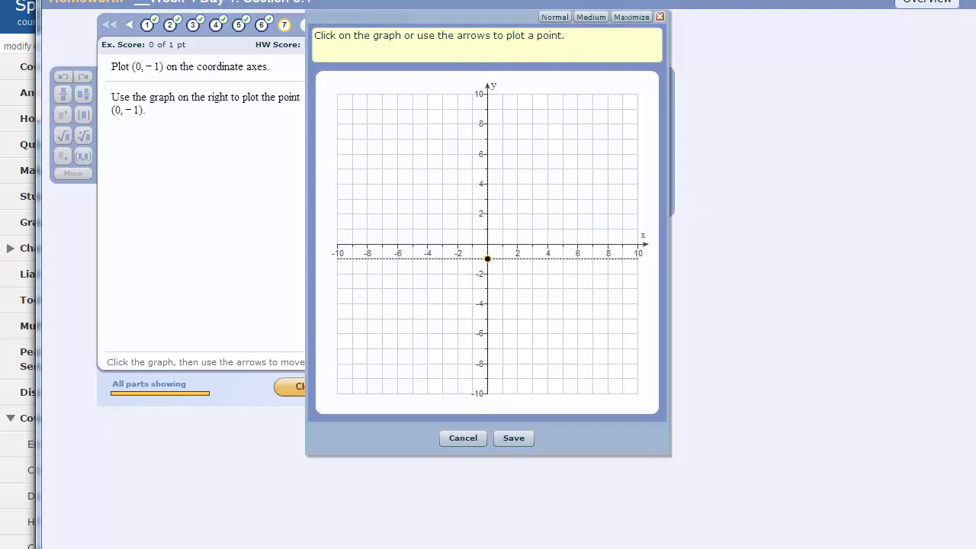
click(505, 434)
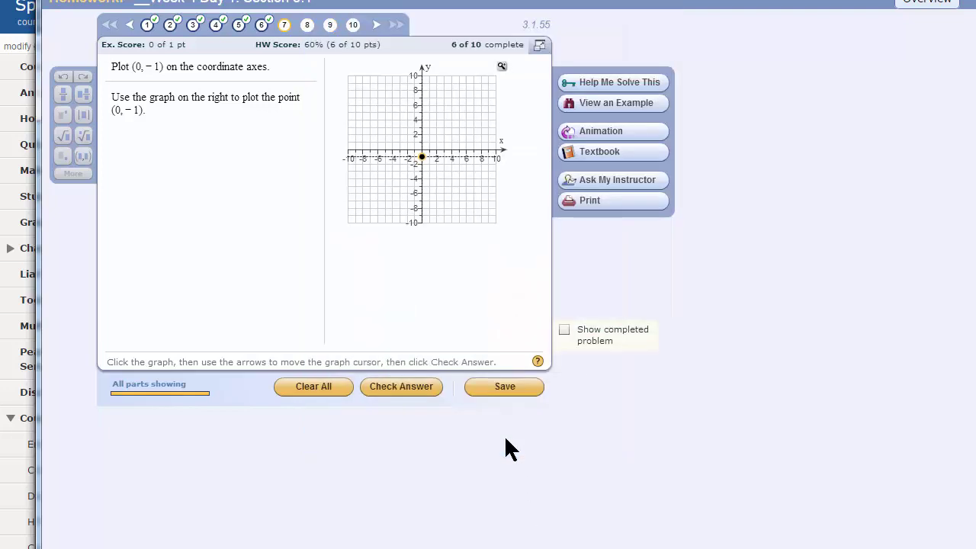
click(398, 379)
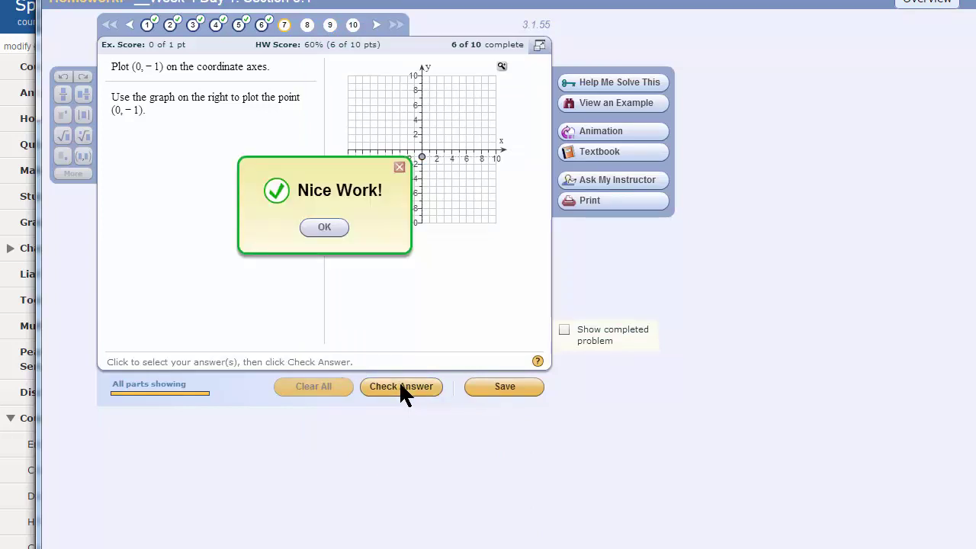
click(324, 228)
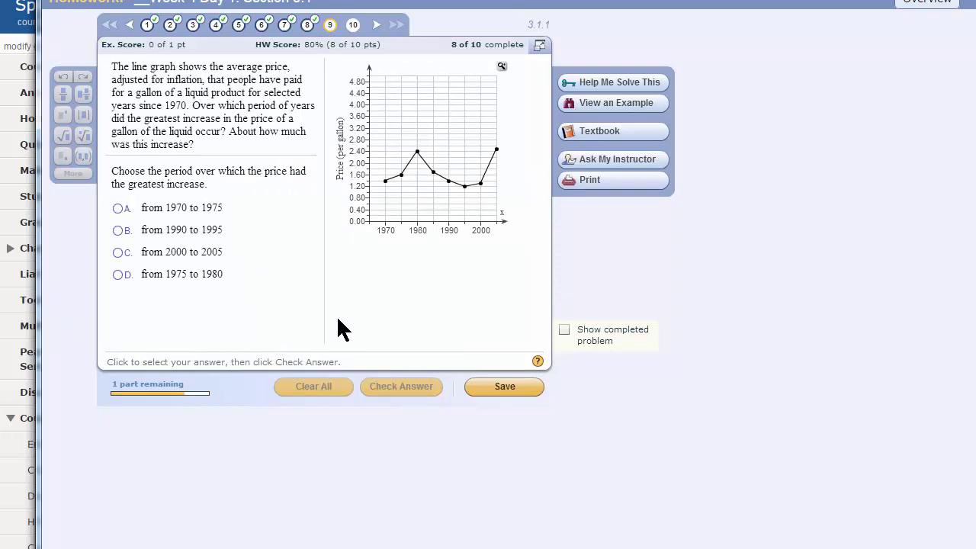
Open question 9's price line graph in a separate window, enlarge it well beyond medium size and place it clear of the question text.
click(502, 66)
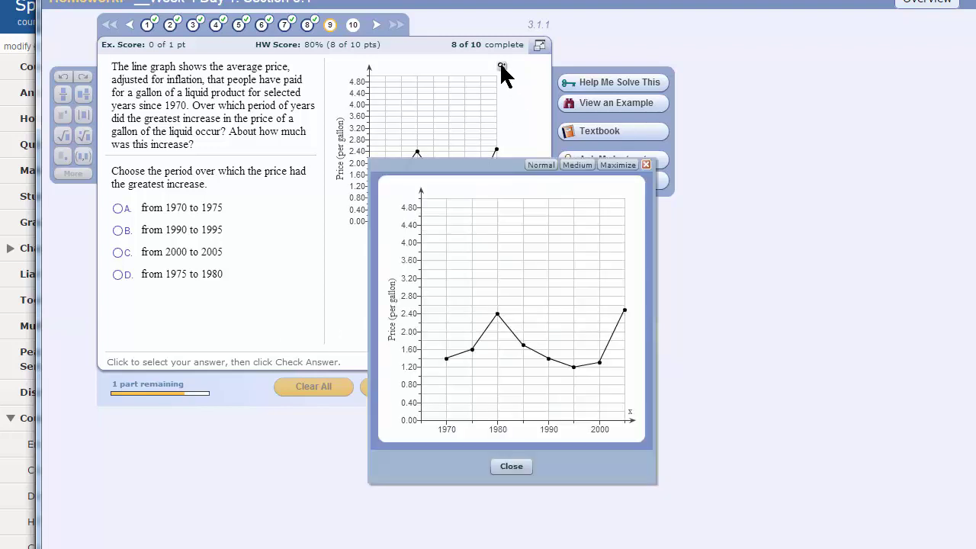
click(583, 163)
drag(509, 125, 493, 15)
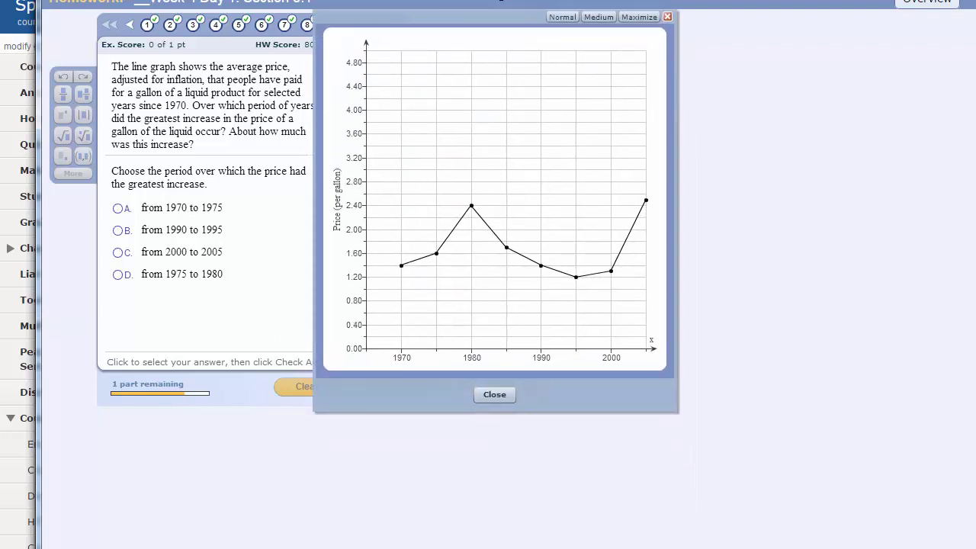
drag(676, 408, 770, 529)
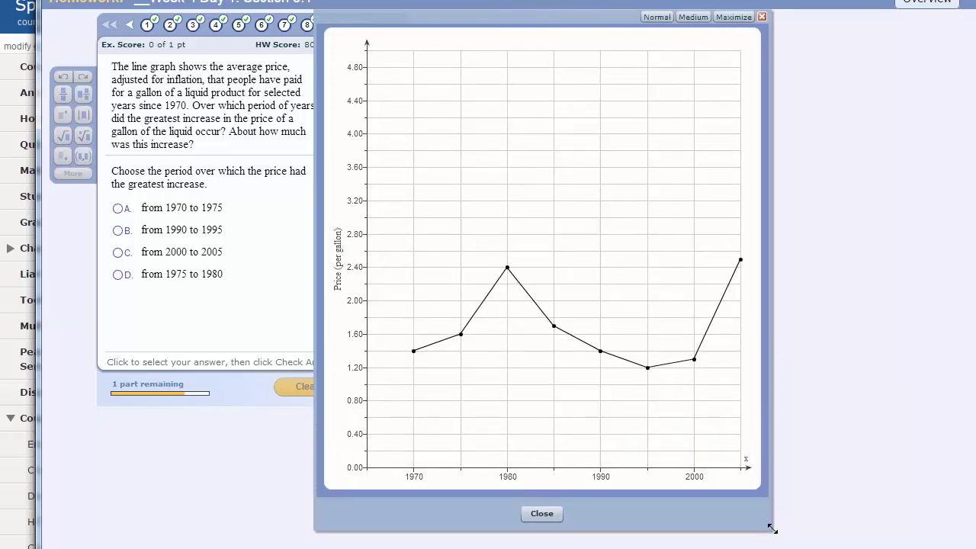
drag(508, 15, 530, 17)
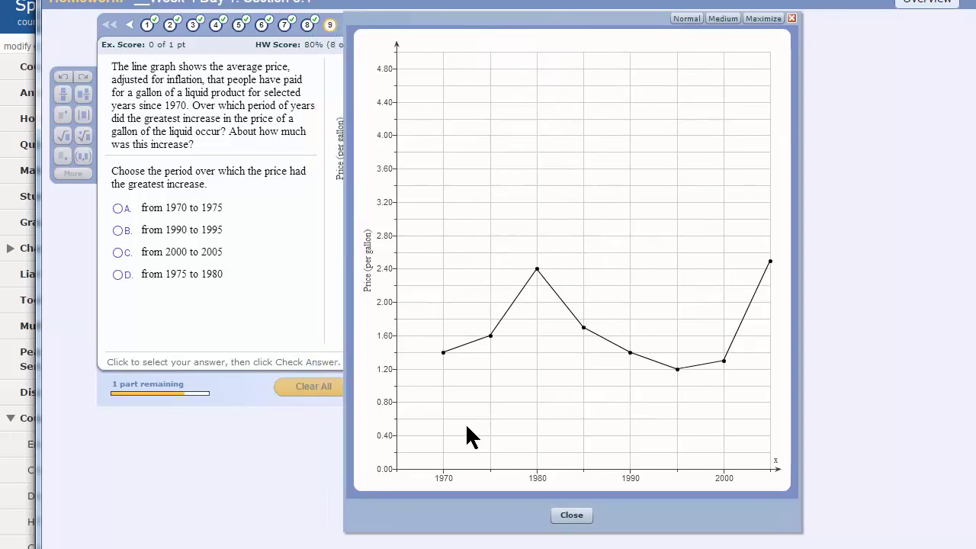